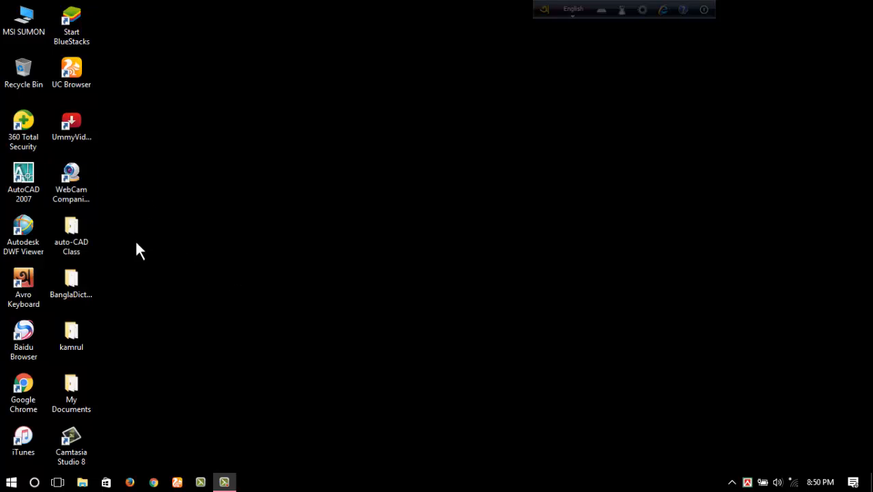
Launch AutoCAD 2007 from the desktop.
double_click(26, 176)
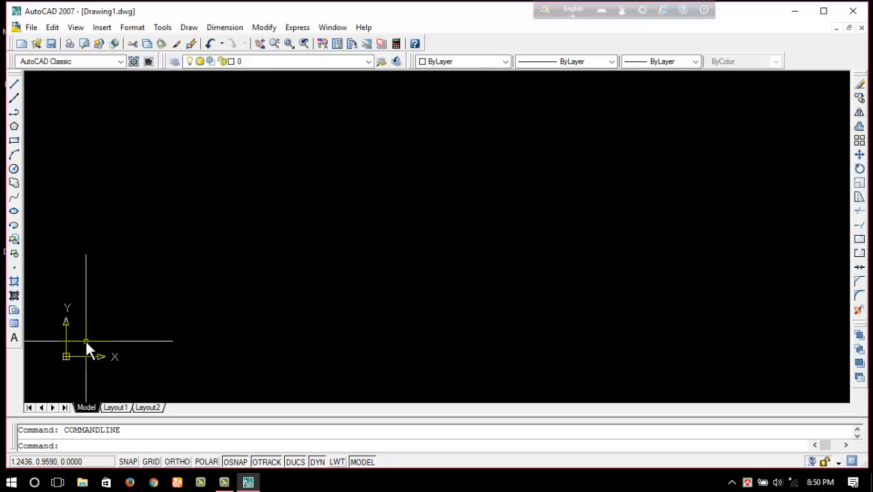
scroll(278, 291, "down", 1)
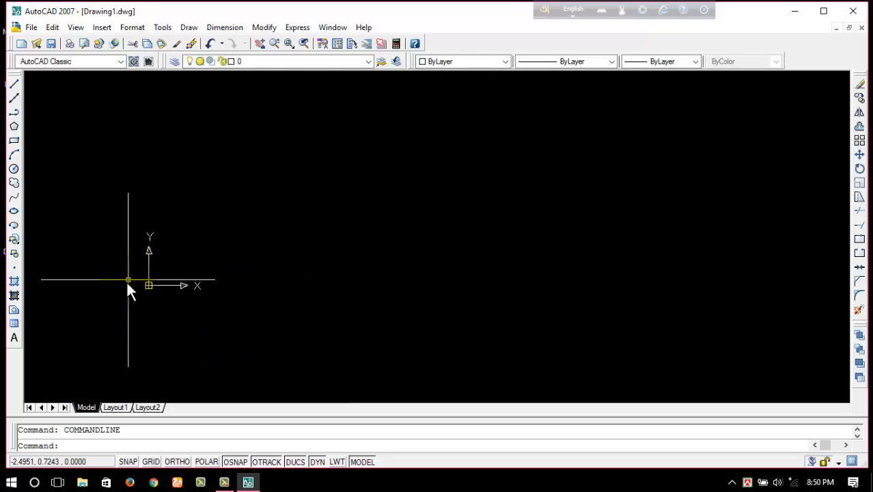
scroll(130, 278, "up", 4)
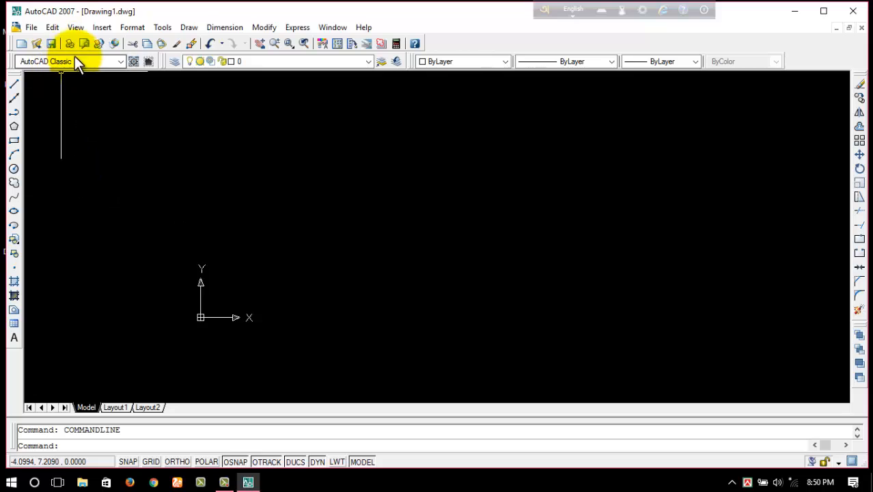
Turn off the Origin option of the UCS icon so it is not displayed at the drawing origin.
left_click(73, 31)
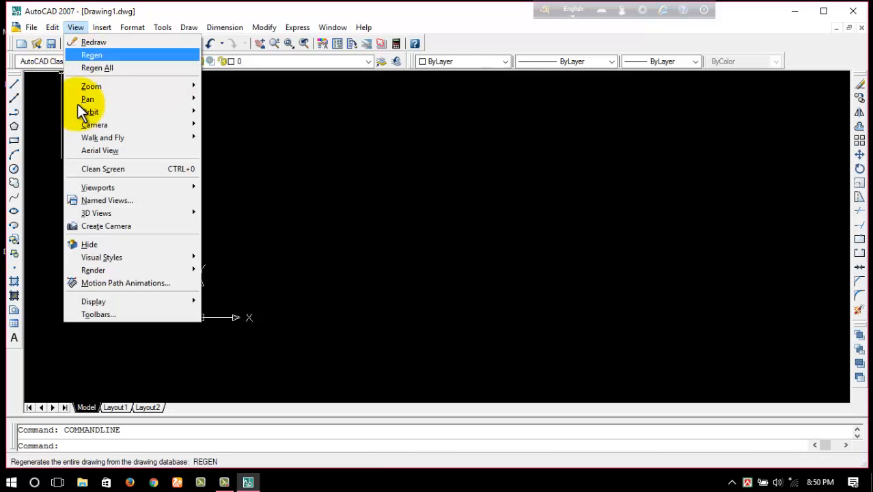
mouse_move(141, 298)
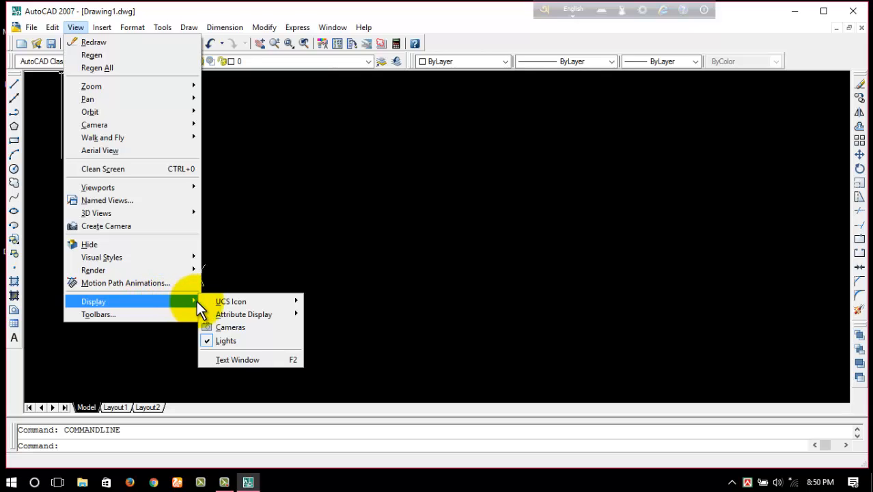
mouse_move(223, 301)
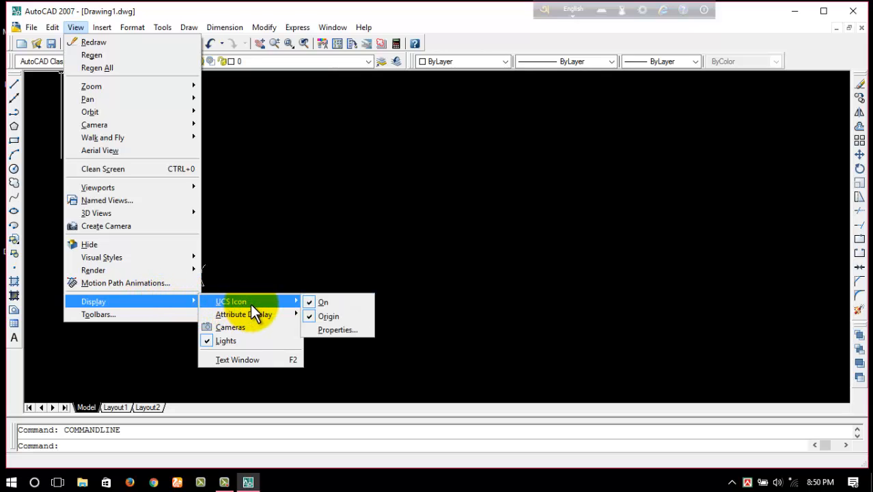
left_click(308, 316)
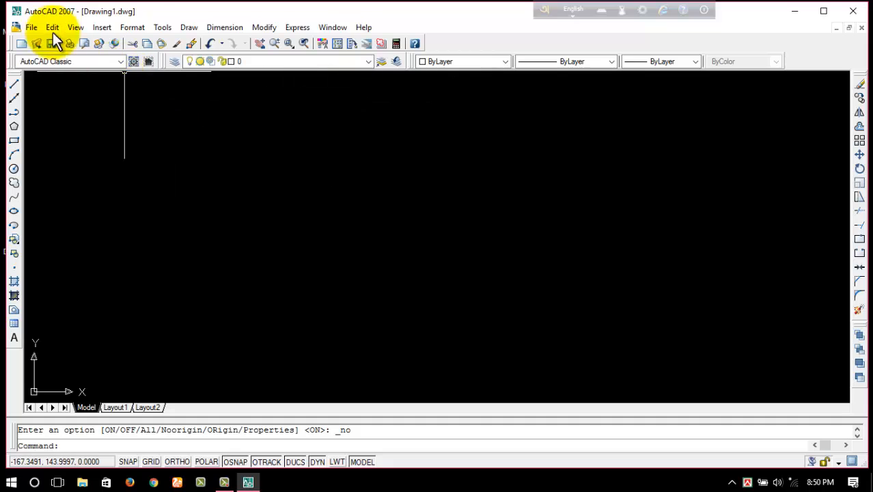
In the drawing units settings, set the length type to Decimal with a precision of 0.0.
left_click(106, 28)
mouse_move(129, 33)
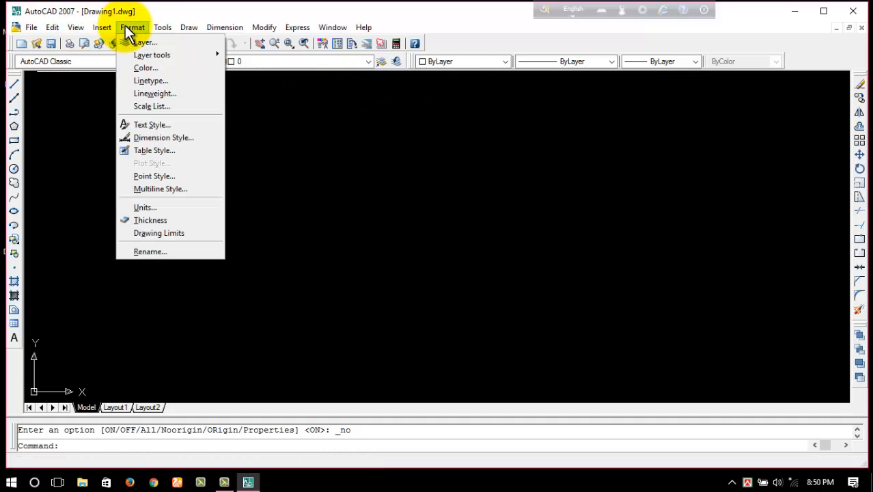
left_click(134, 207)
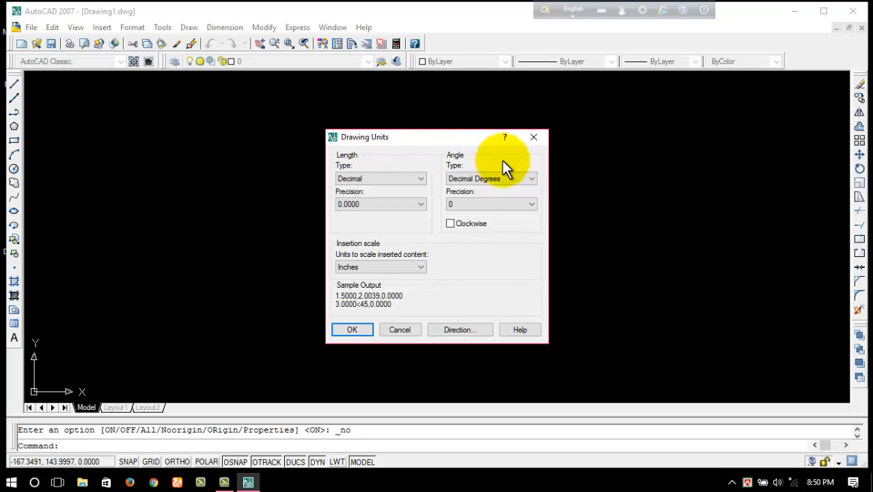
left_click(370, 178)
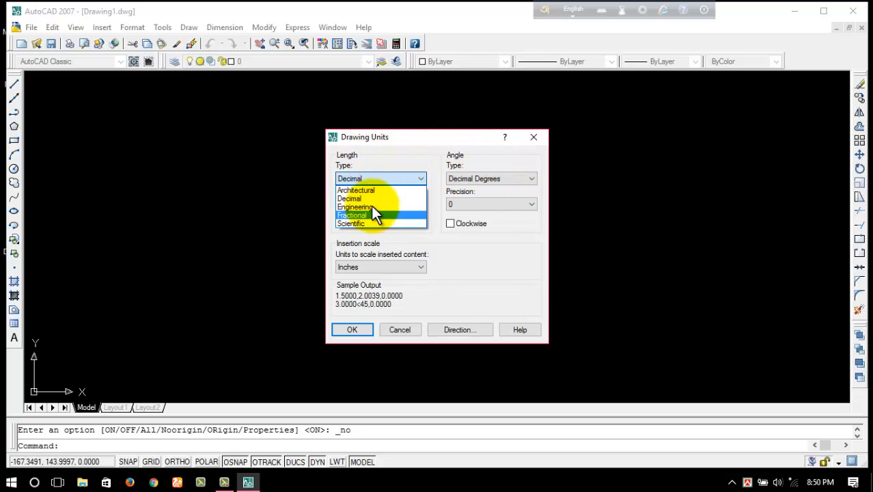
left_click(380, 177)
left_click(380, 179)
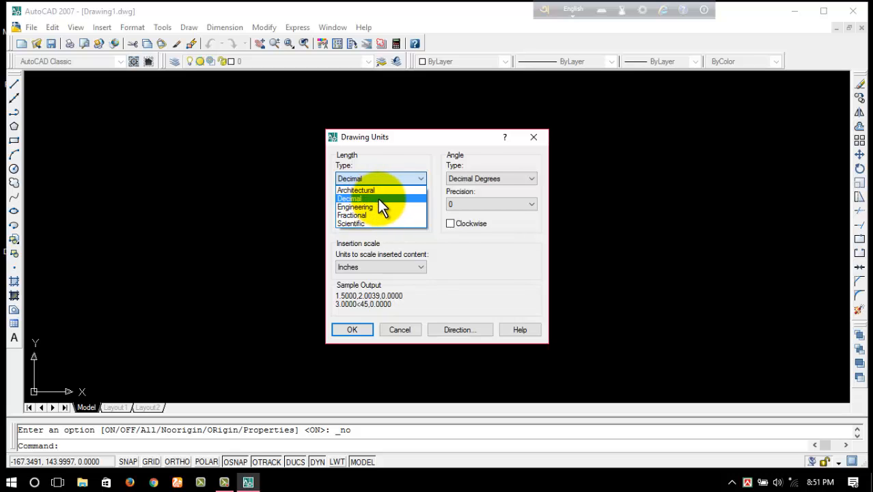
left_click(378, 198)
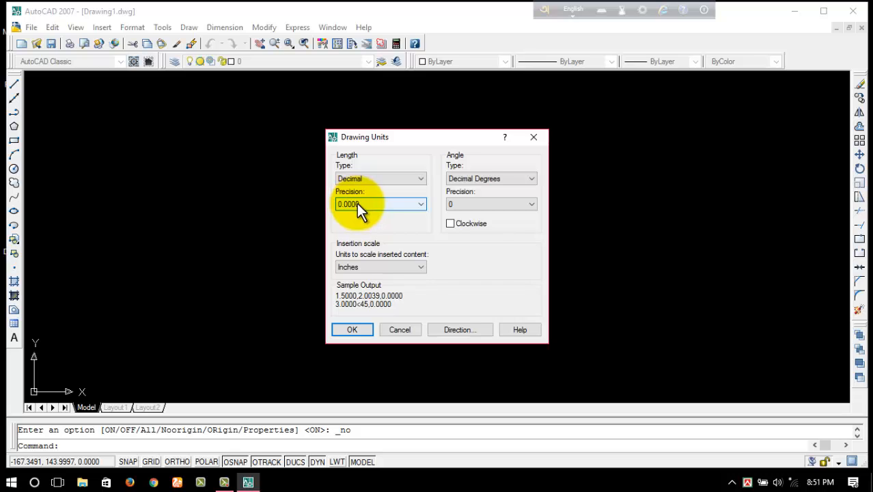
left_click(371, 205)
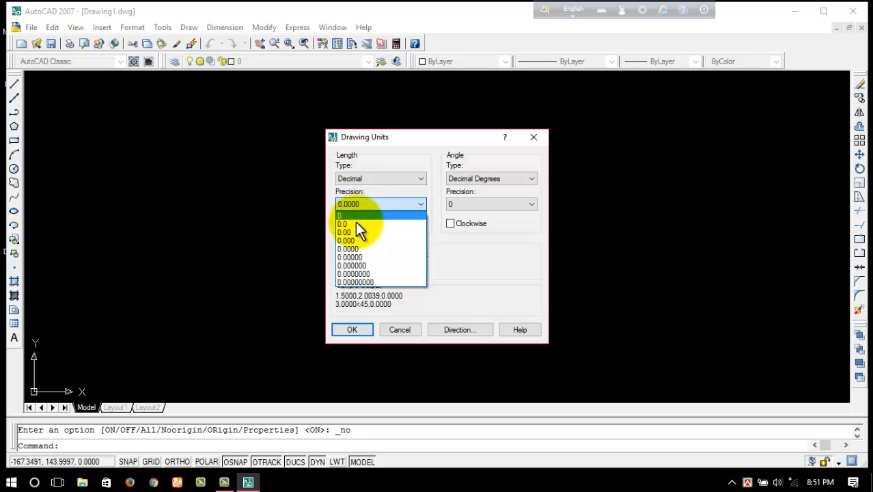
left_click(355, 223)
Set the insertion scale units for inserted content to Millimeters.
left_click(359, 268)
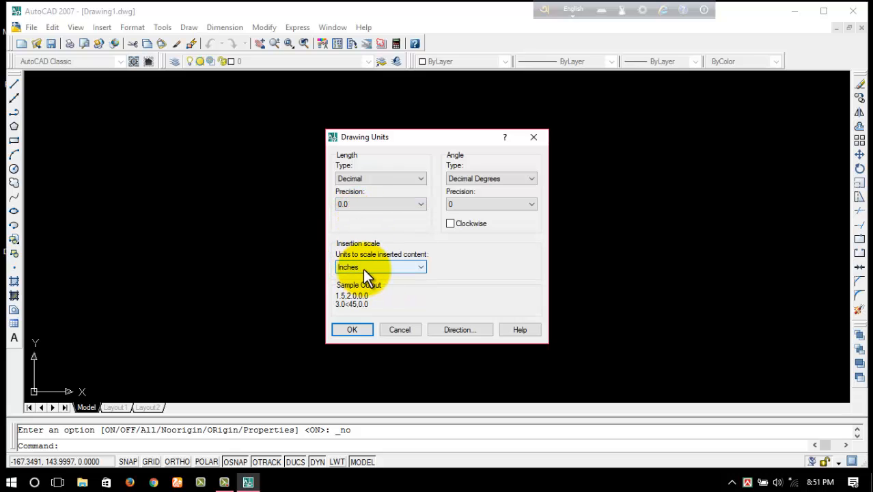
left_click(409, 267)
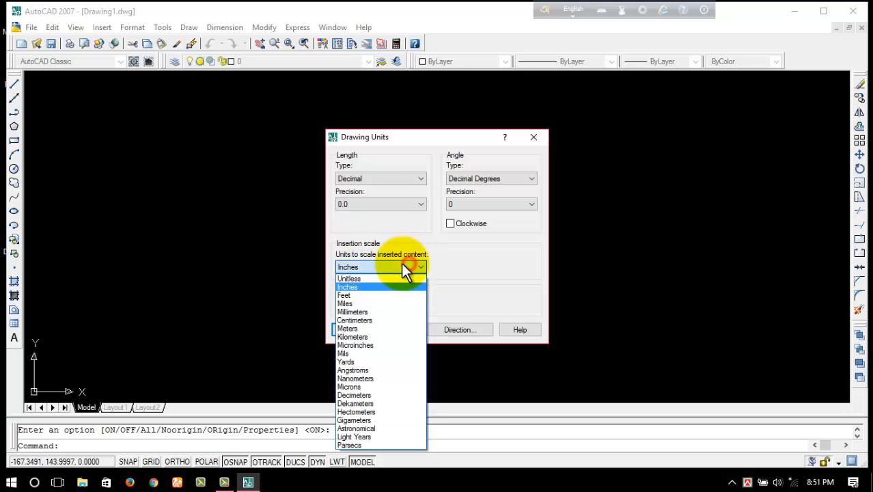
left_click(359, 312)
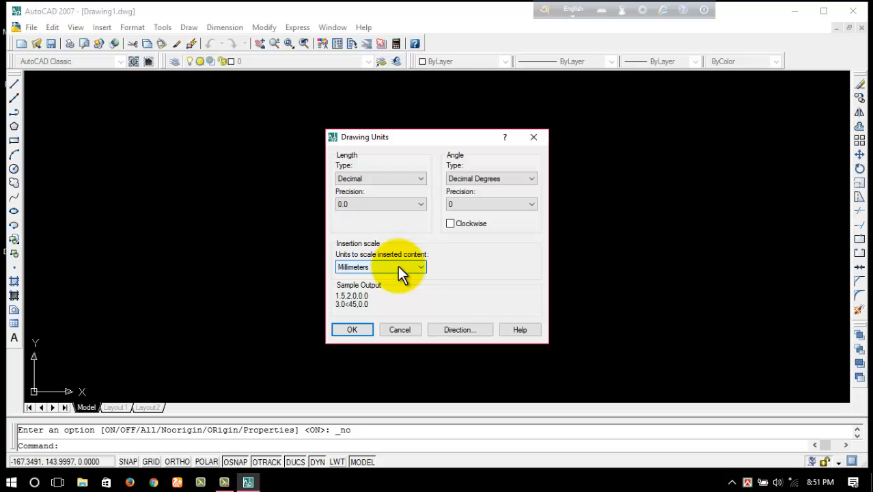
left_click(397, 265)
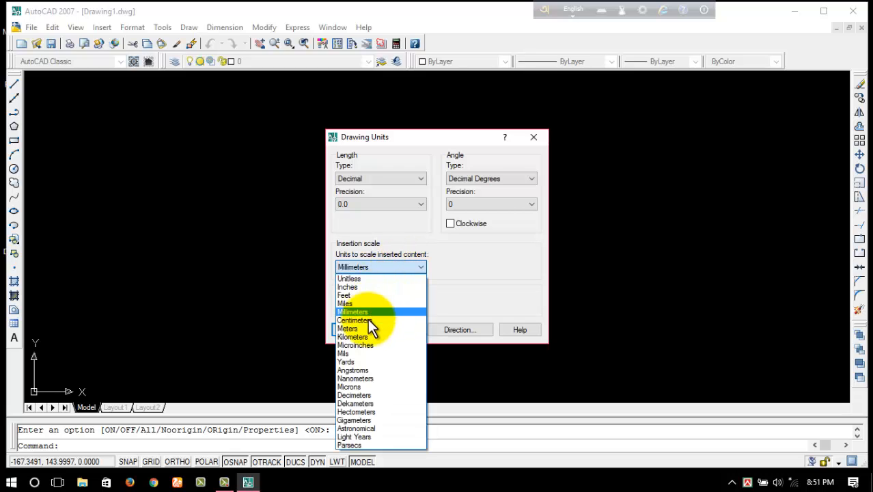
left_click(366, 312)
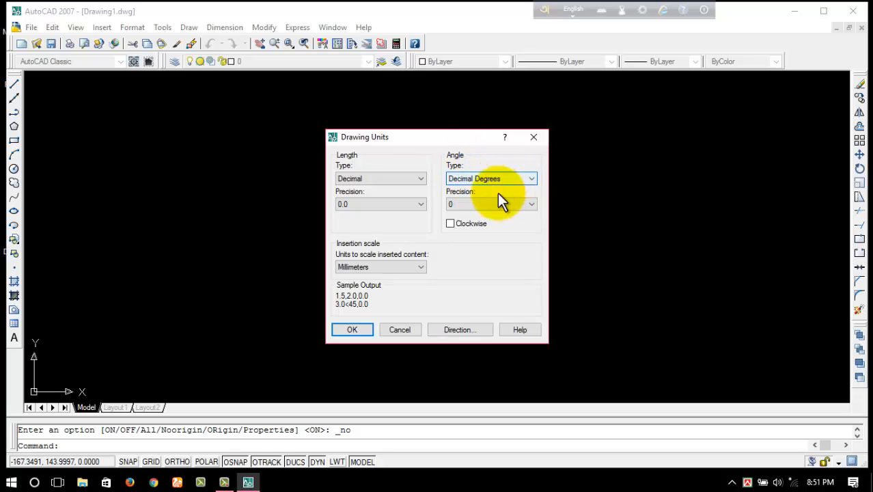
Keep the angle precision at 0 and accept the drawing units settings.
left_click(469, 203)
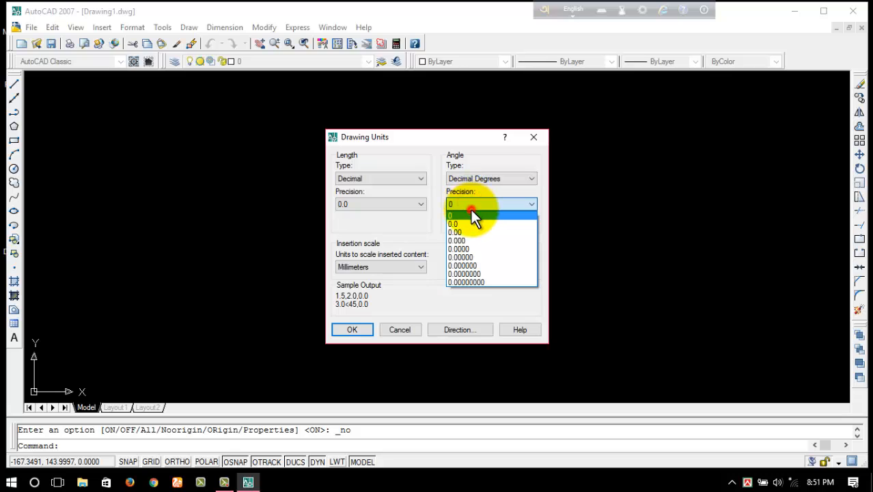
left_click(472, 211)
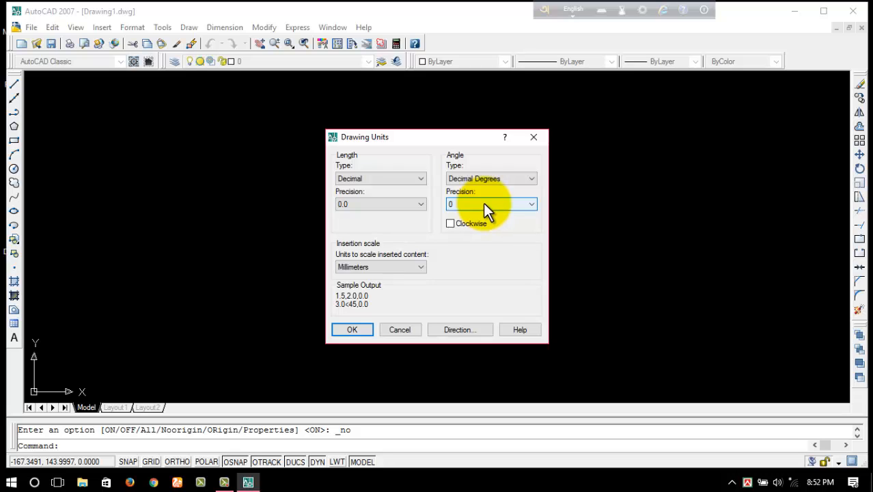
left_click(483, 203)
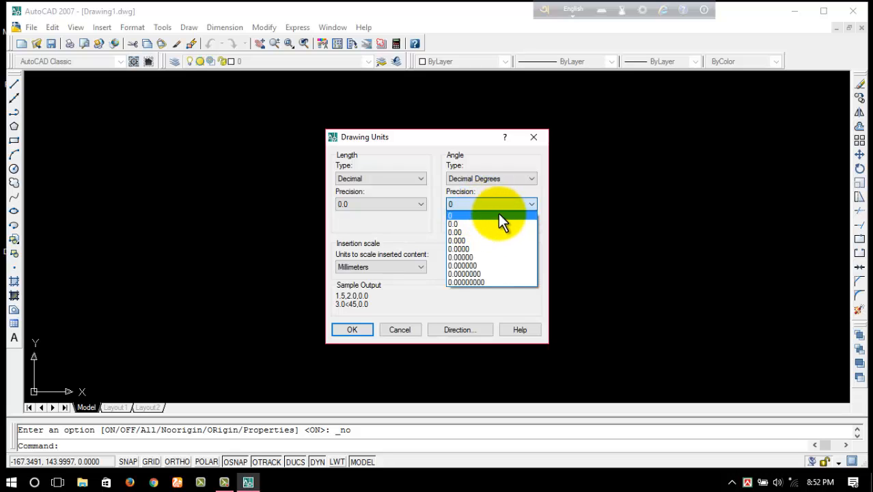
left_click(494, 204)
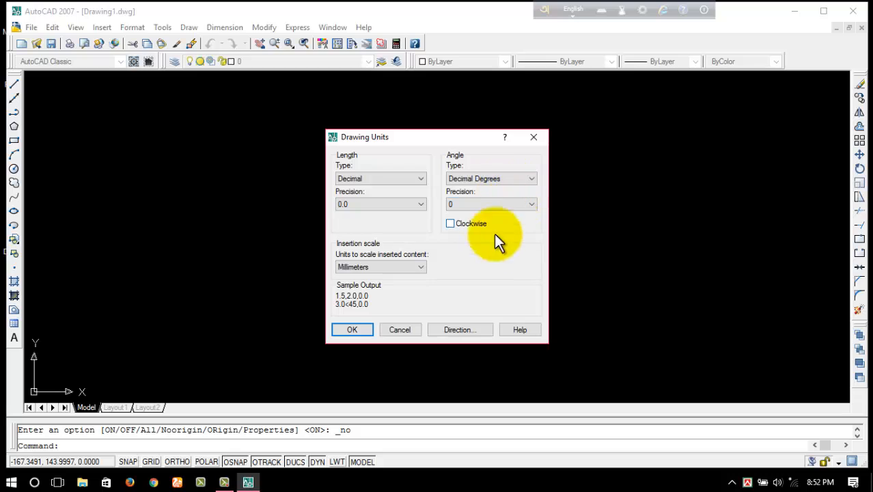
left_click(352, 331)
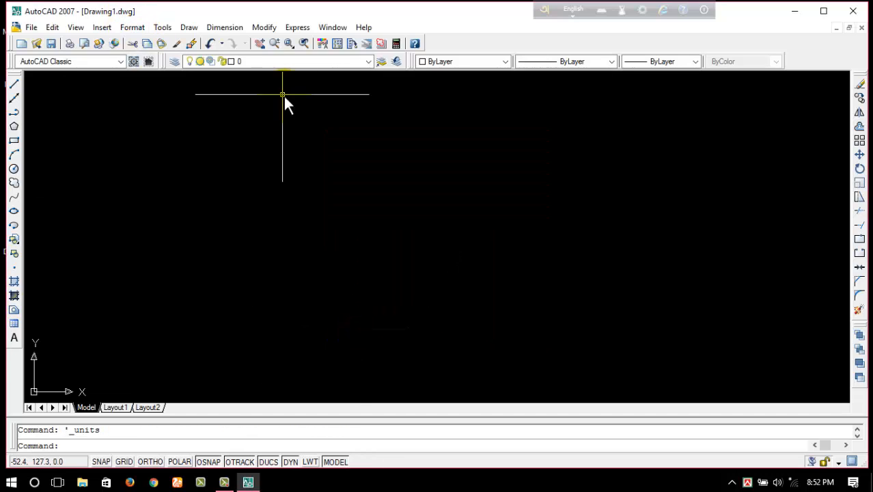
Open the Standard dimension style for modification and show its line settings.
left_click(135, 28)
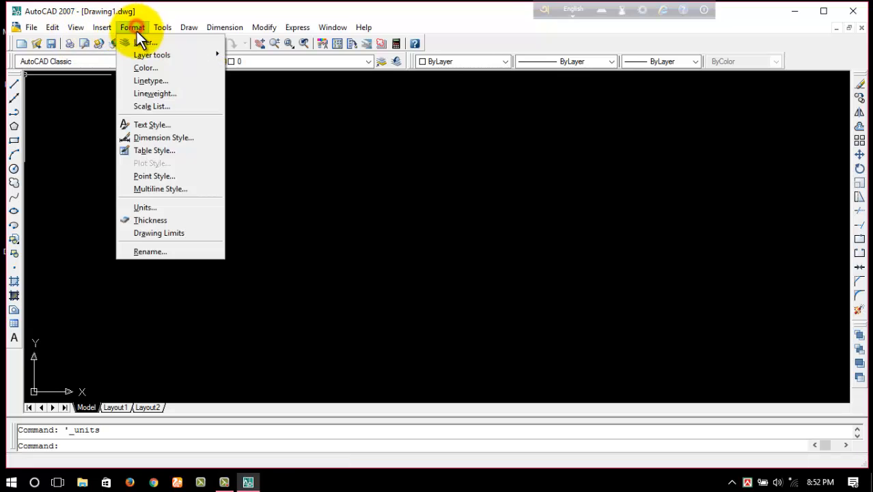
left_click(180, 139)
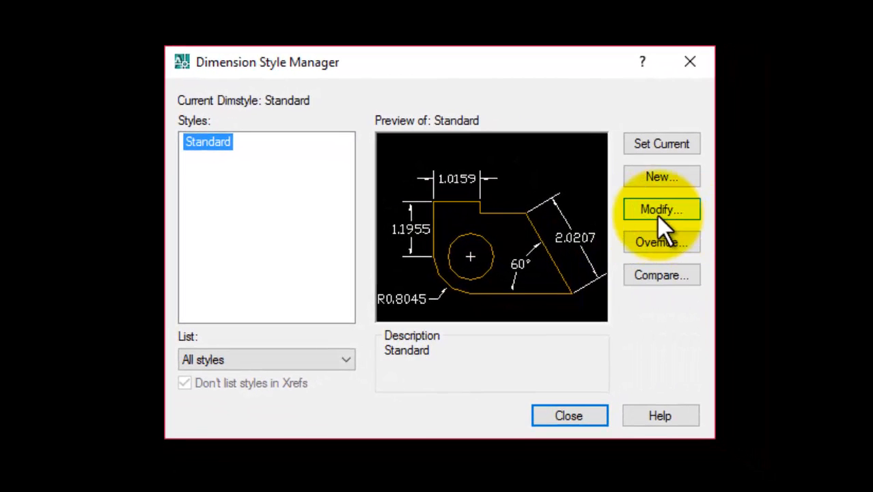
left_click(664, 207)
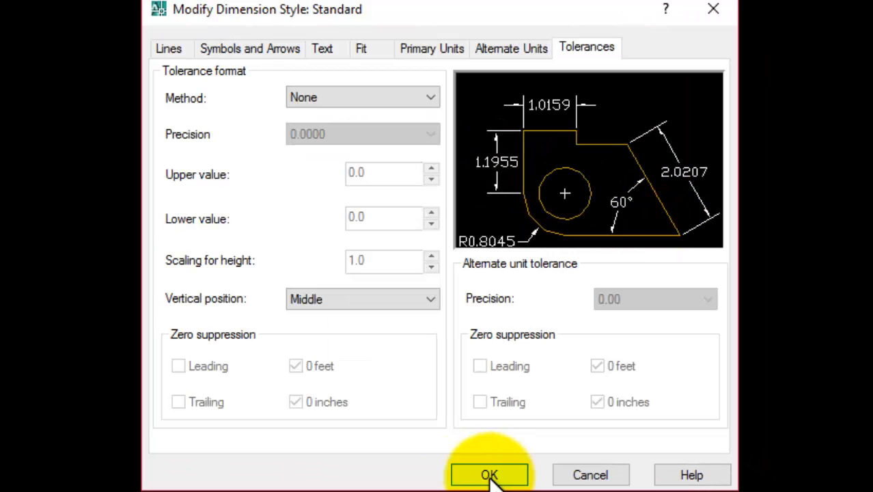
left_click(178, 50)
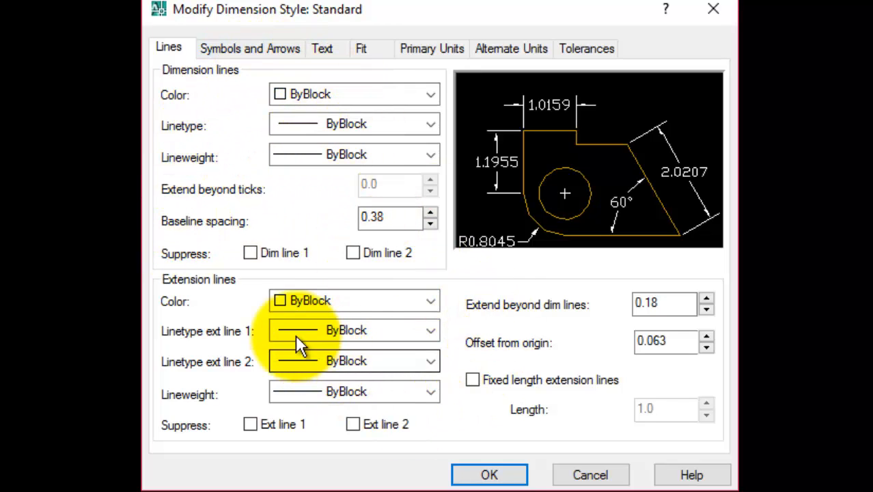
Try Yellow and Green as the dimension line color of the Standard dimension style.
left_click(348, 91)
left_click(298, 164)
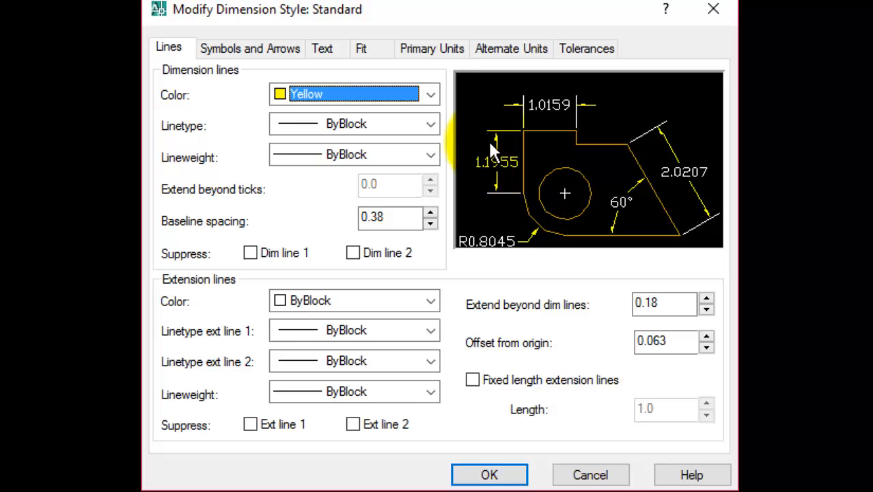
left_click(396, 101)
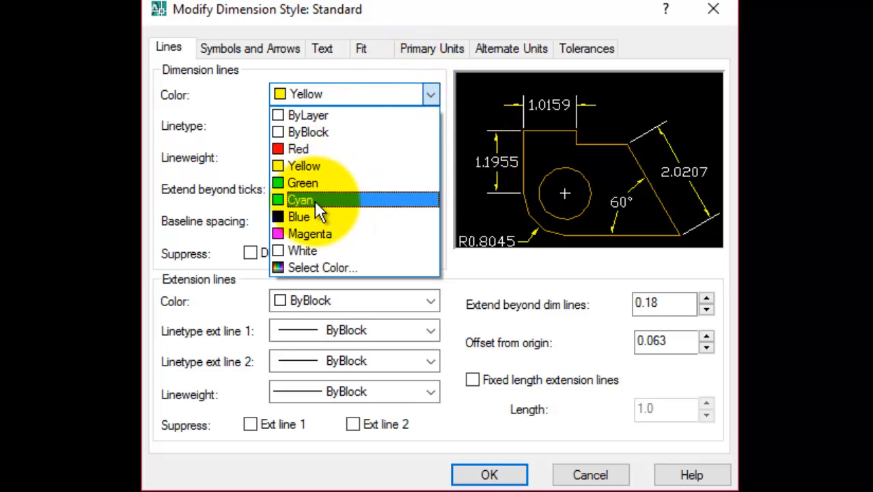
left_click(312, 180)
Set the dimension lines' color to Red and both their linetype and lineweight to ByLayer.
left_click(355, 101)
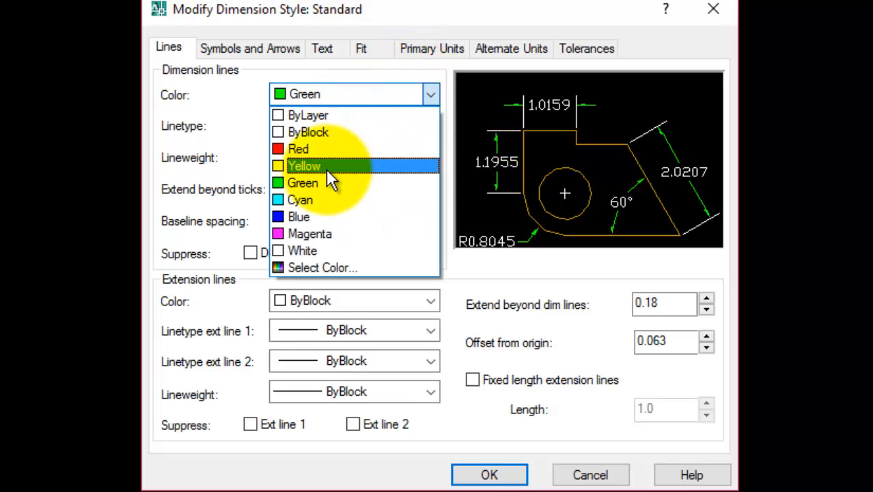
left_click(326, 150)
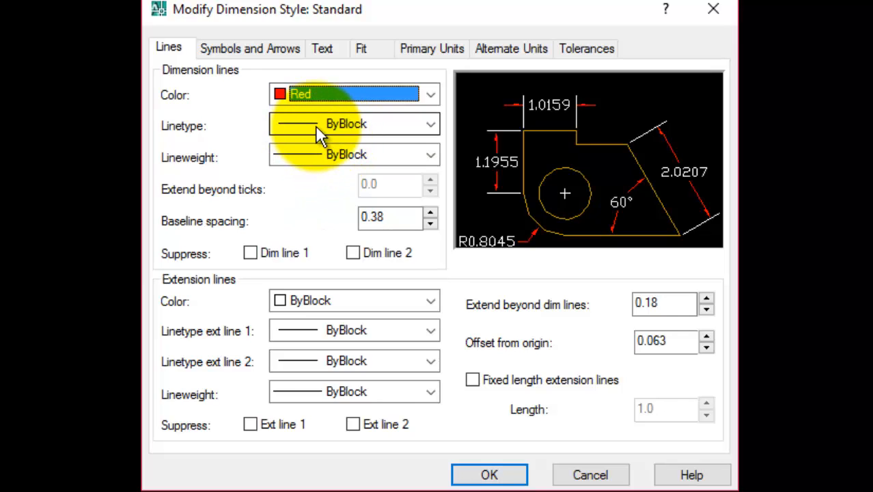
left_click(316, 129)
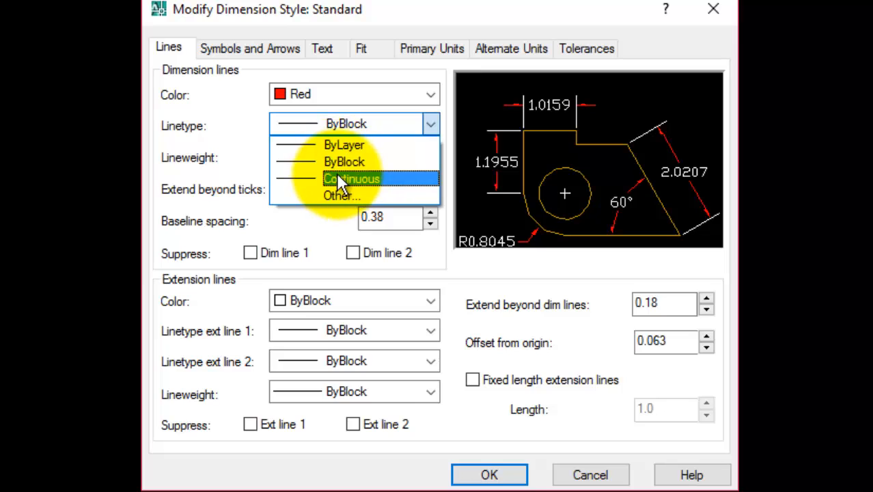
left_click(344, 151)
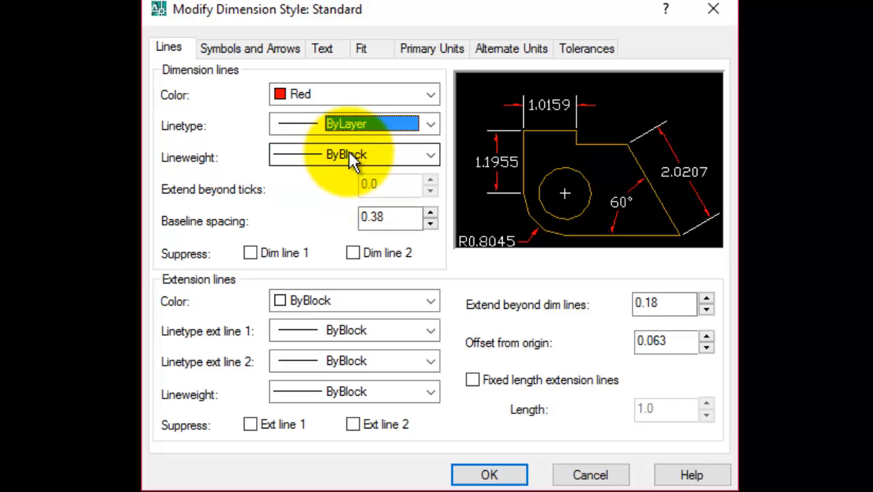
left_click(348, 153)
left_click(351, 169)
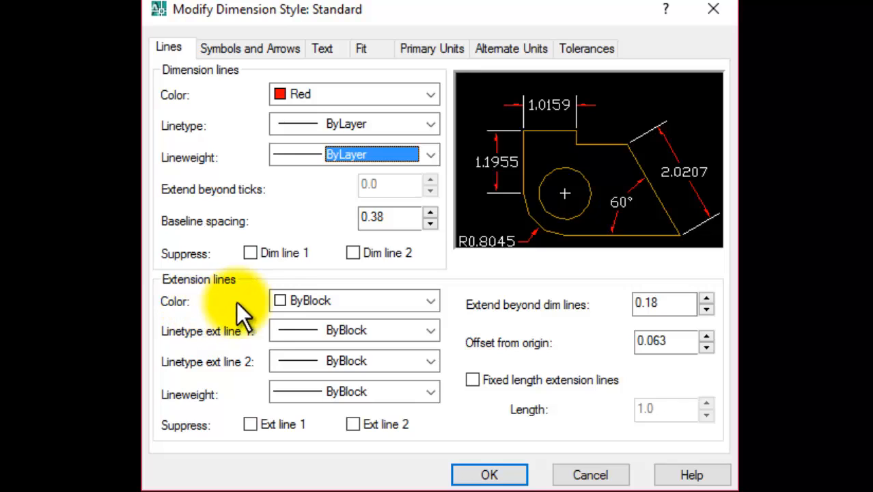
Try Green as the extension line color, and settle on Yellow.
left_click(319, 302)
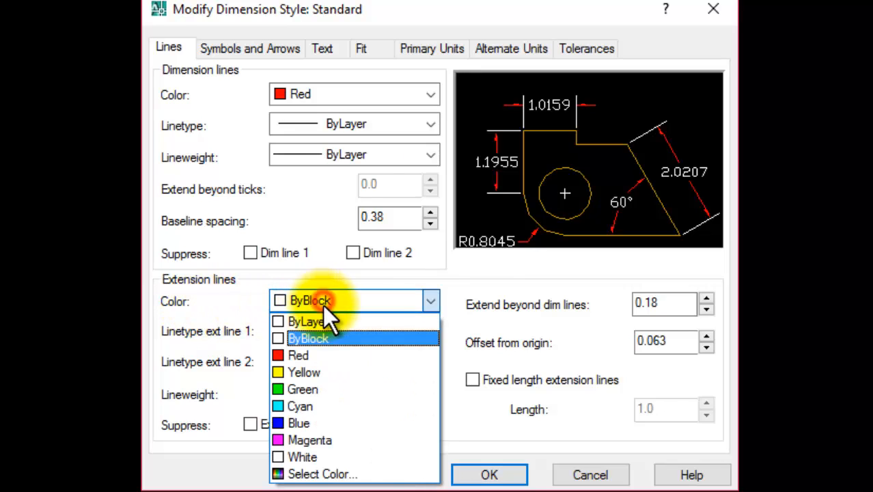
left_click(304, 393)
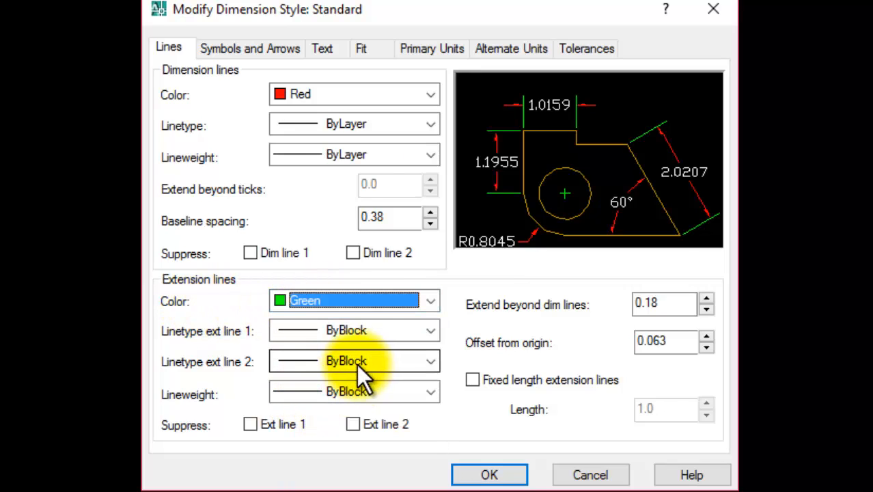
left_click(373, 306)
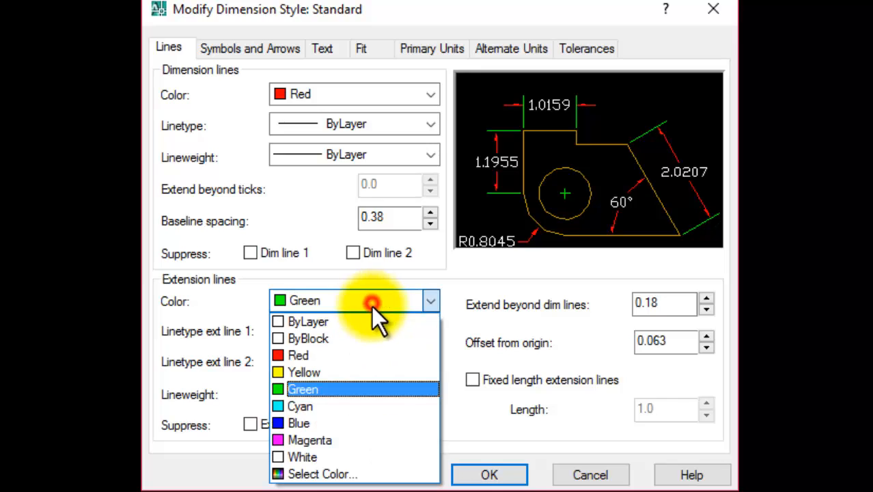
left_click(332, 371)
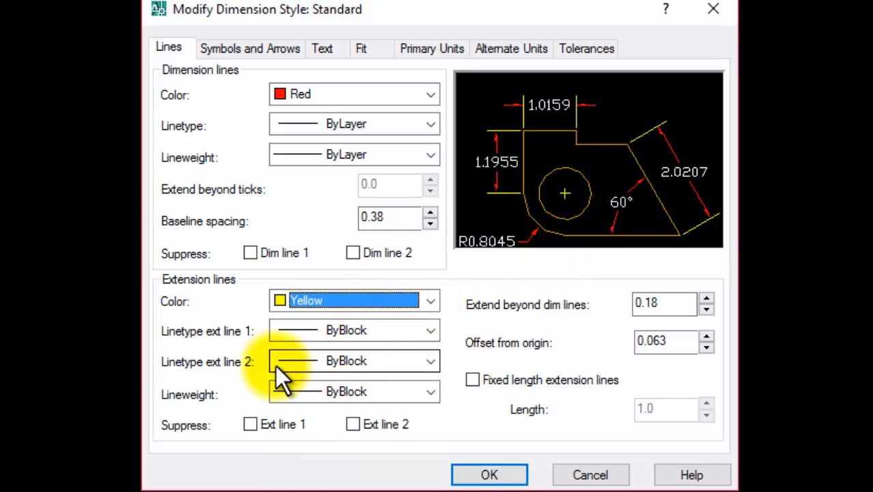
Set the linetypes of extension lines 1 and 2 and the extension lines' lineweight to ByLayer.
left_click(386, 330)
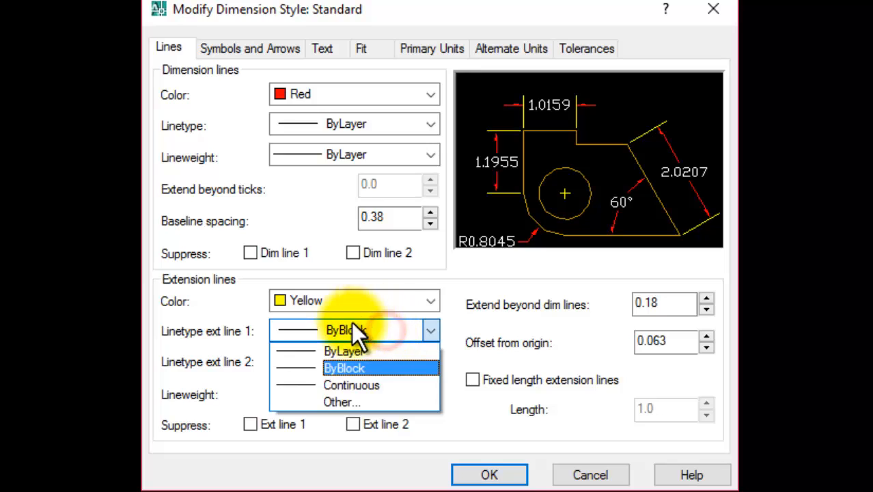
left_click(359, 352)
left_click(356, 363)
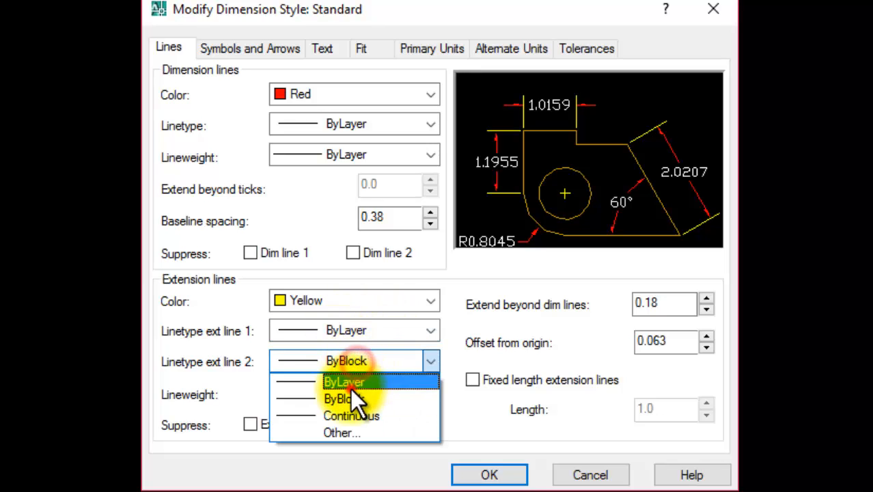
left_click(345, 378)
left_click(349, 388)
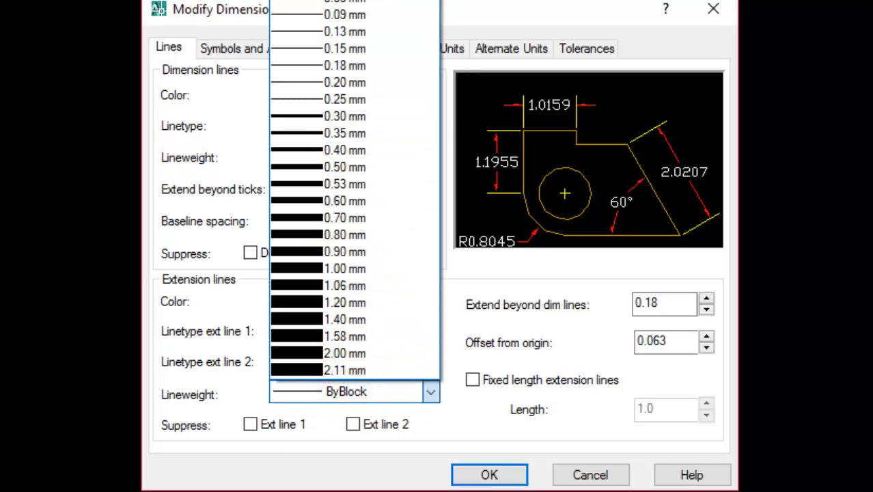
left_click(347, 0)
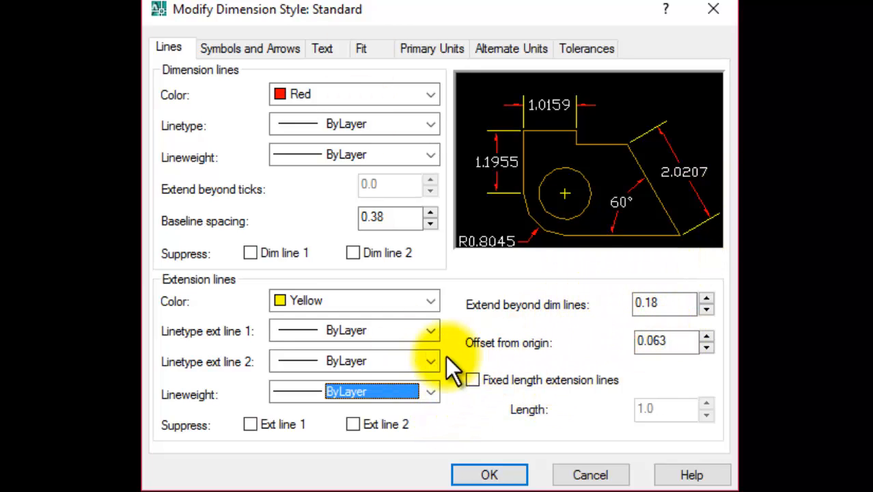
Show the symbols and arrows settings of the Standard dimension style.
left_click(248, 45)
left_click(169, 44)
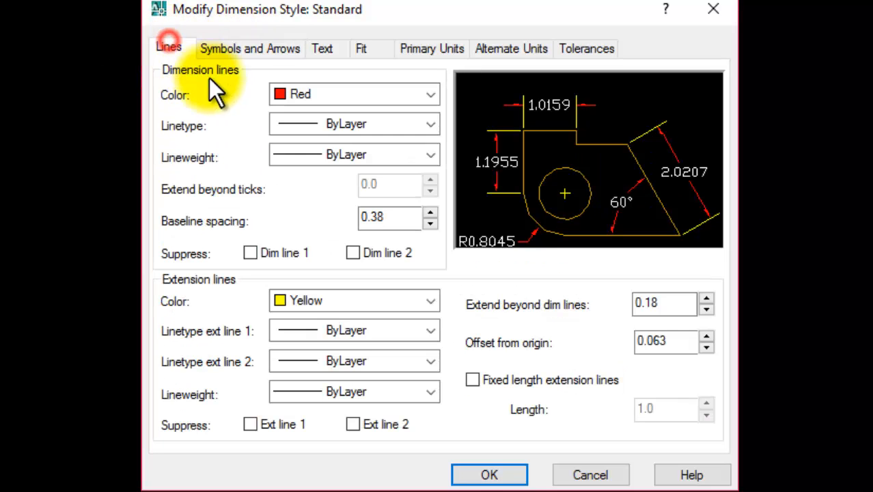
left_click(226, 45)
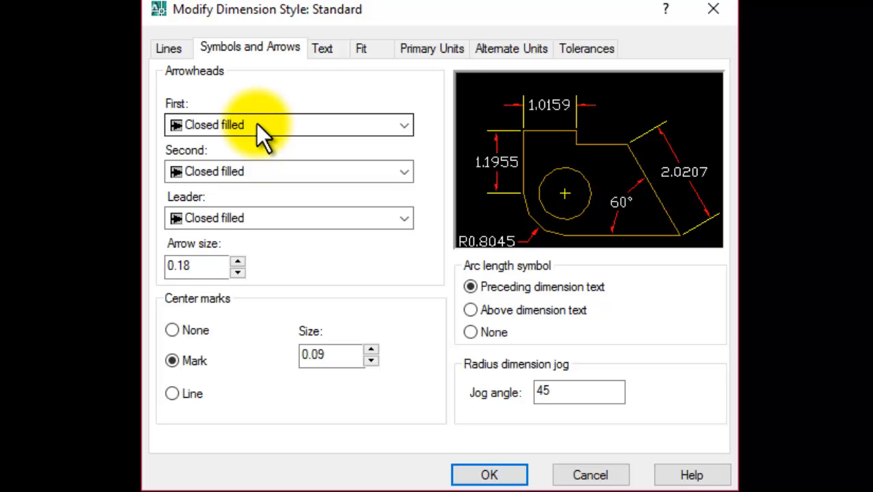
Try Oblique, Right angle, Dot small and Datum triangle filled as the first and second arrowheads.
left_click(257, 124)
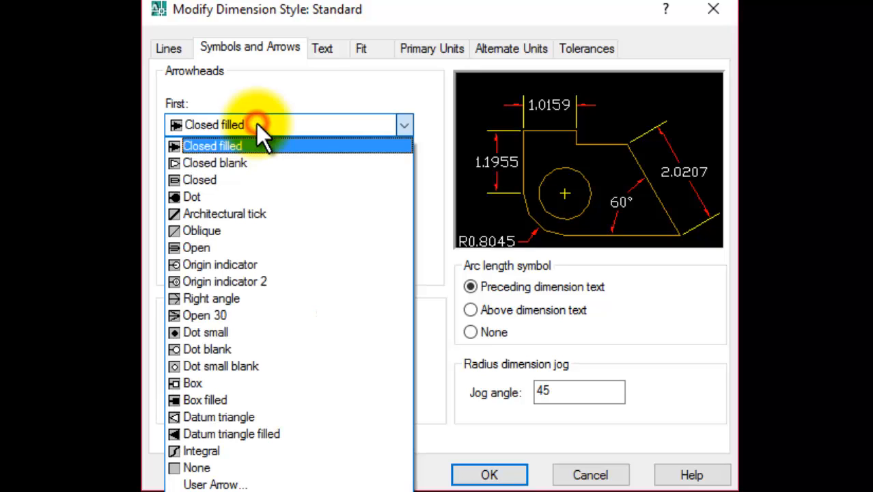
left_click(232, 232)
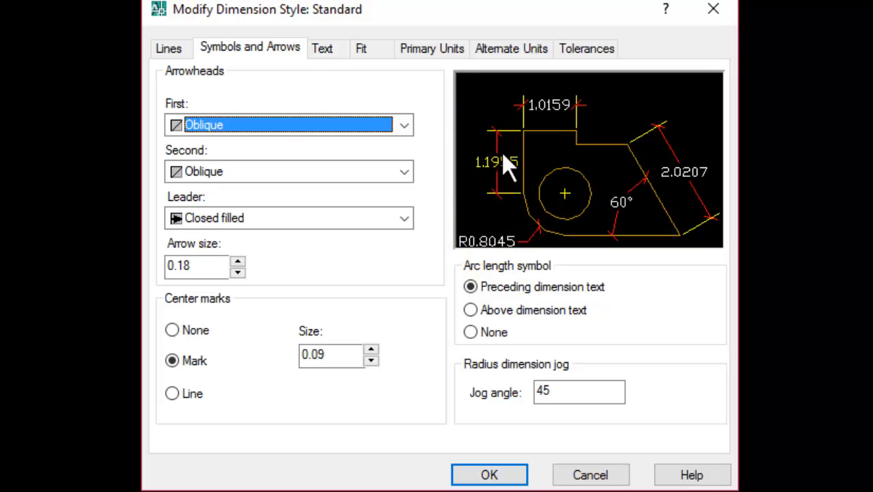
left_click(291, 129)
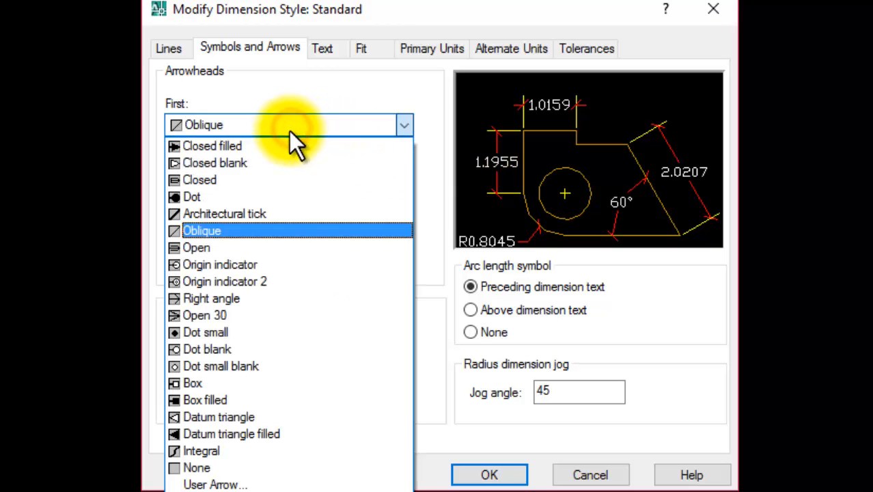
left_click(218, 293)
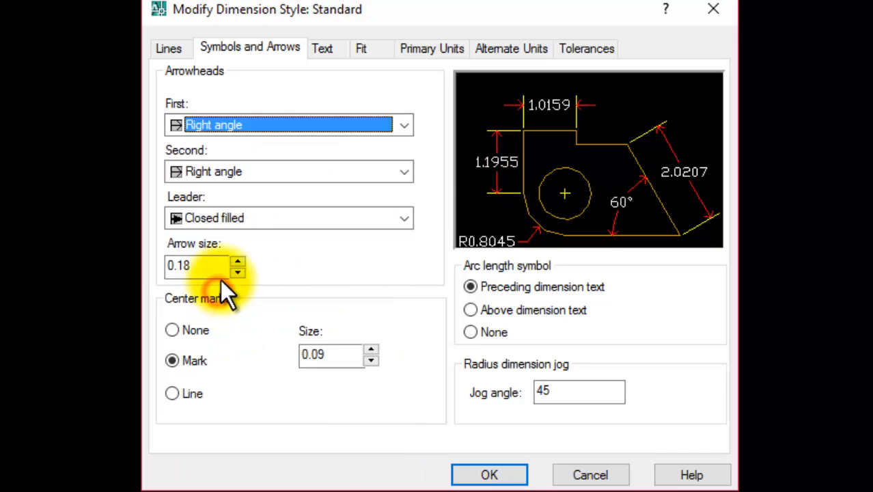
left_click(265, 132)
left_click(224, 333)
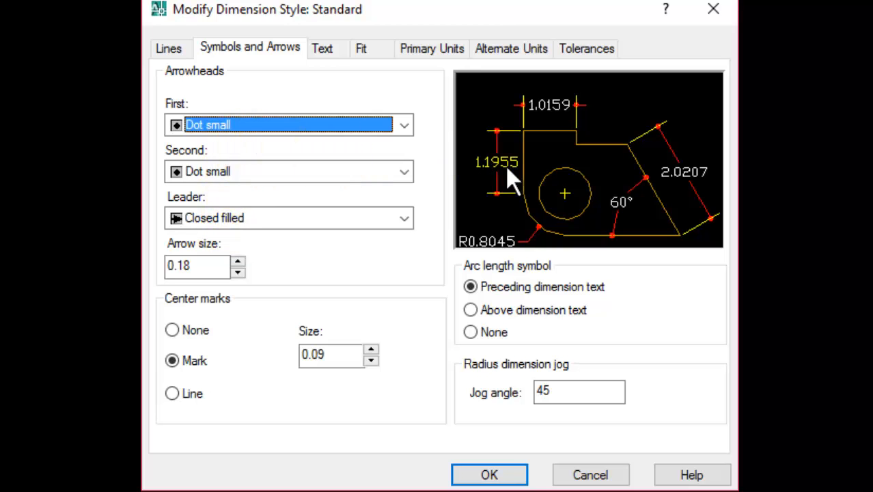
left_click(362, 127)
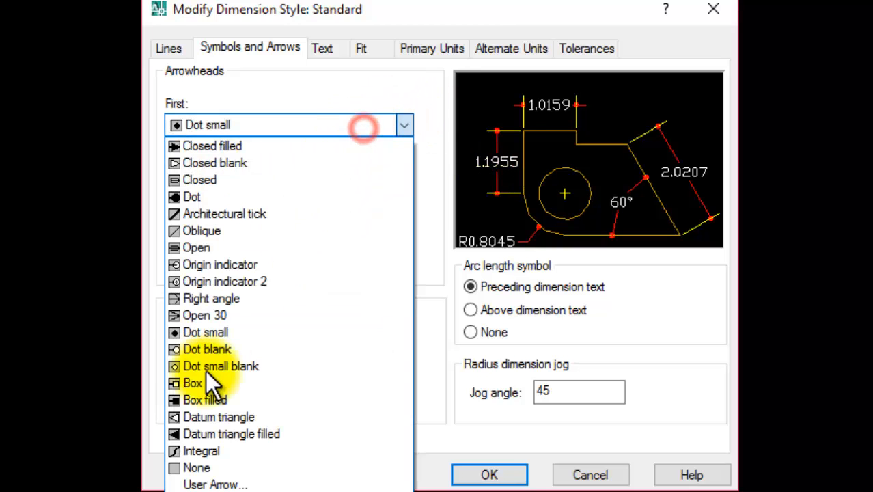
left_click(209, 431)
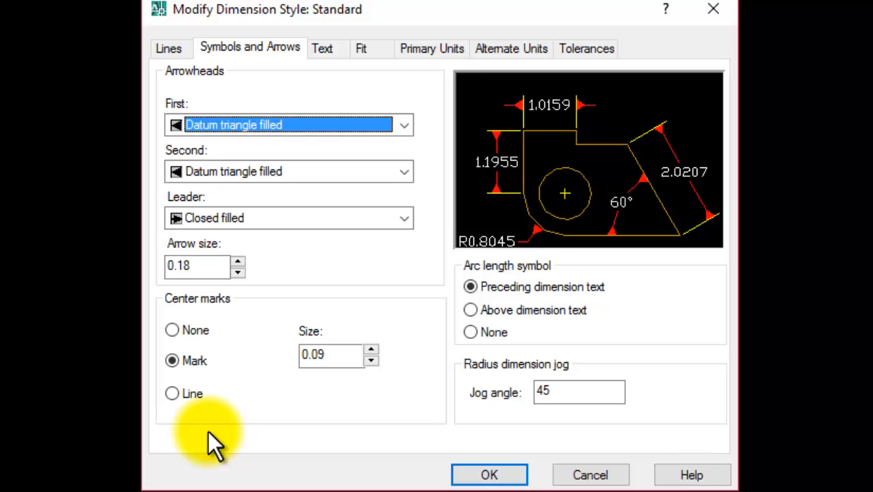
Set the first, second and leader arrowheads to Oblique and place the arc length symbol above the dimension text.
left_click(285, 125)
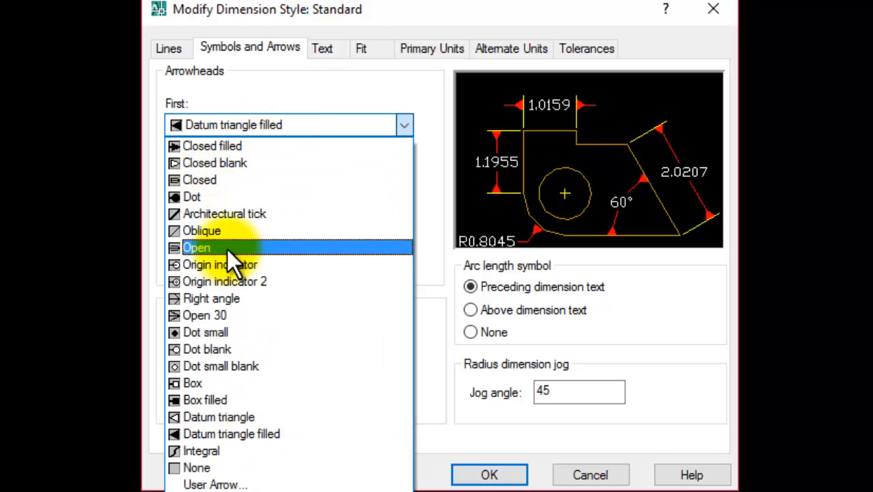
left_click(225, 230)
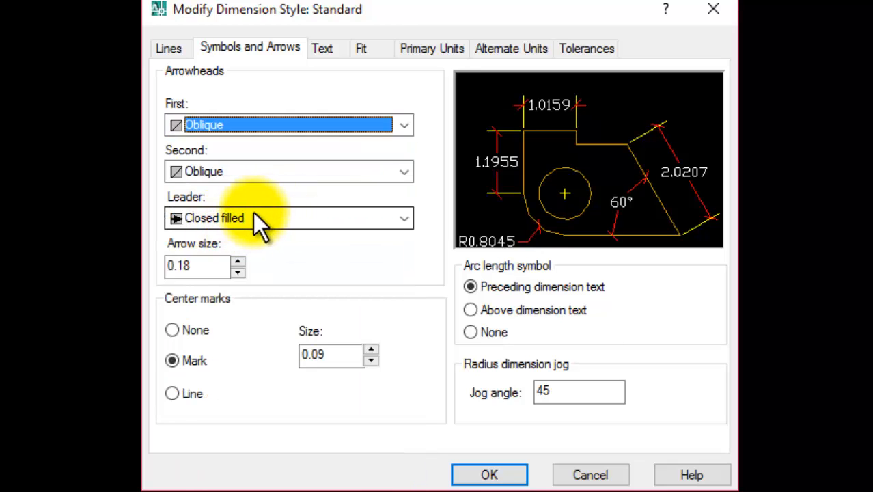
left_click(249, 219)
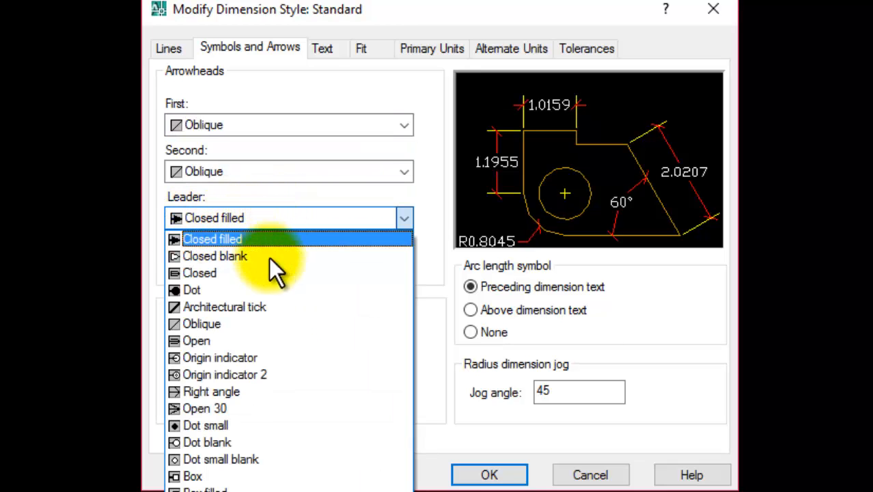
left_click(212, 325)
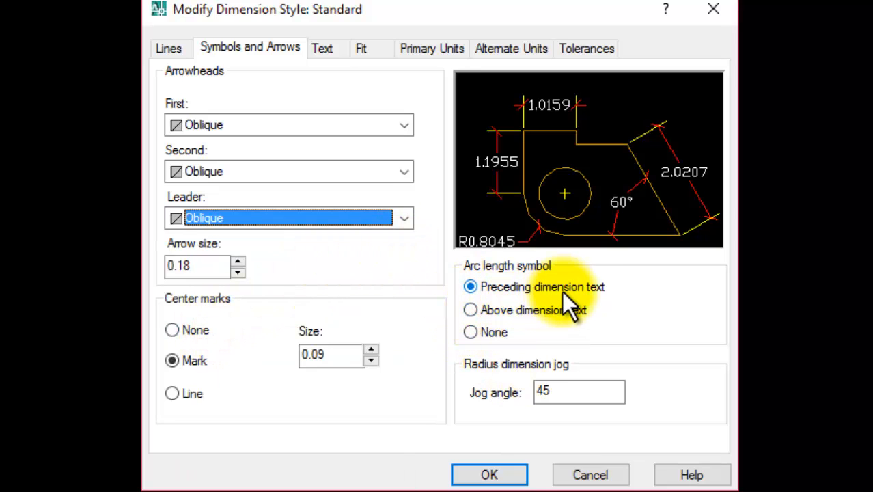
left_click(473, 311)
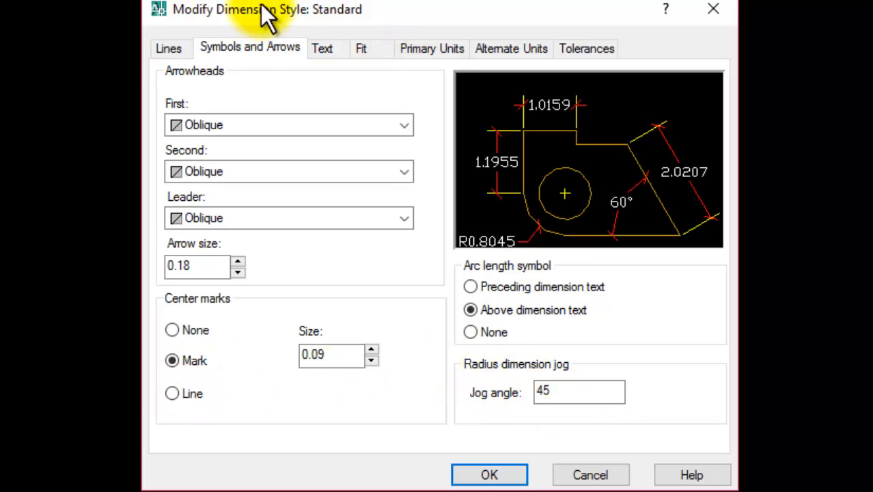
In the dimension text settings, keep the Standard text style, try Magenta as text color, and set it to ByLayer.
left_click(321, 45)
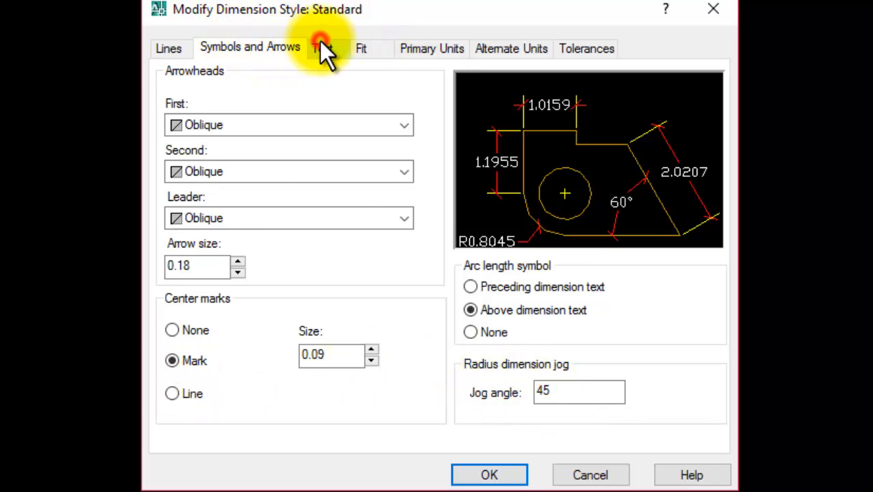
left_click(347, 103)
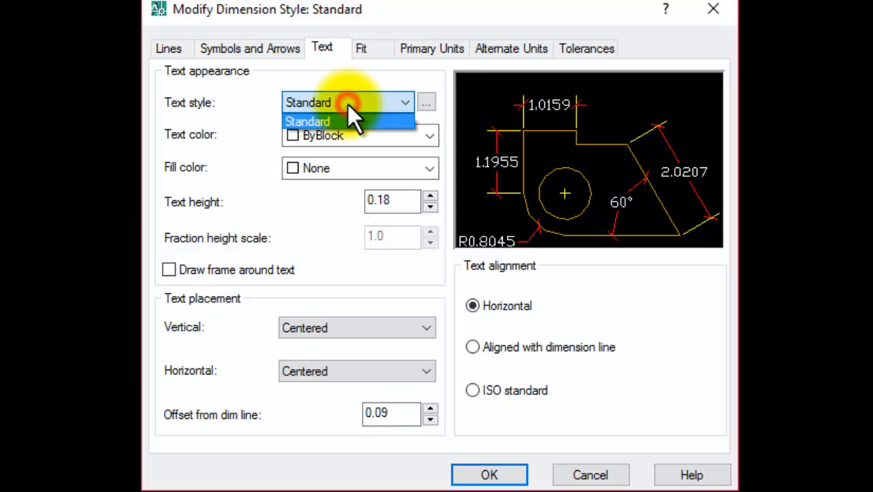
left_click(347, 104)
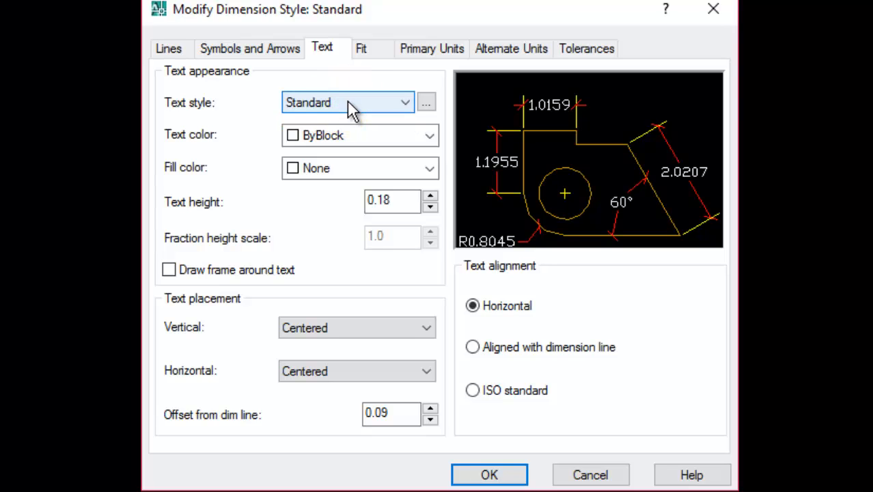
left_click(341, 140)
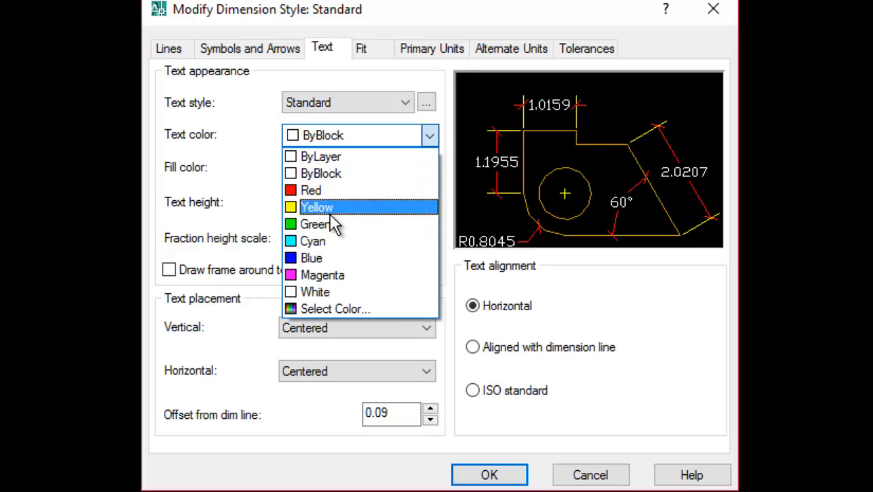
left_click(319, 276)
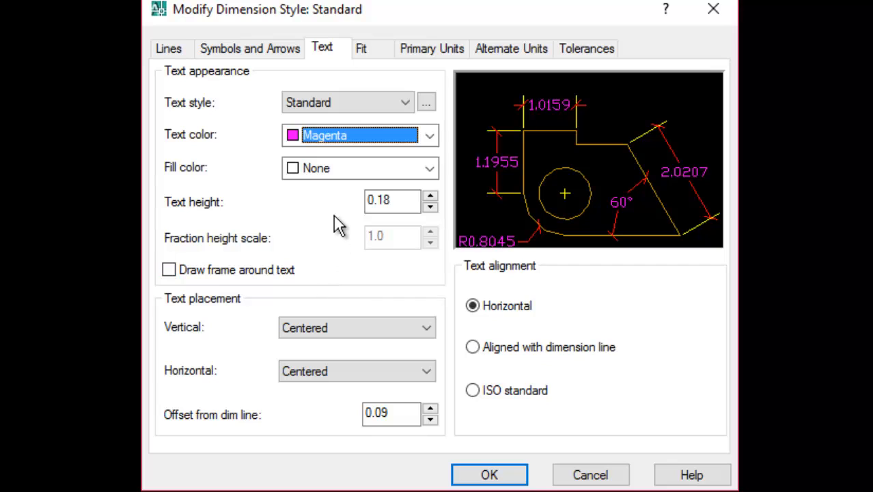
left_click(355, 144)
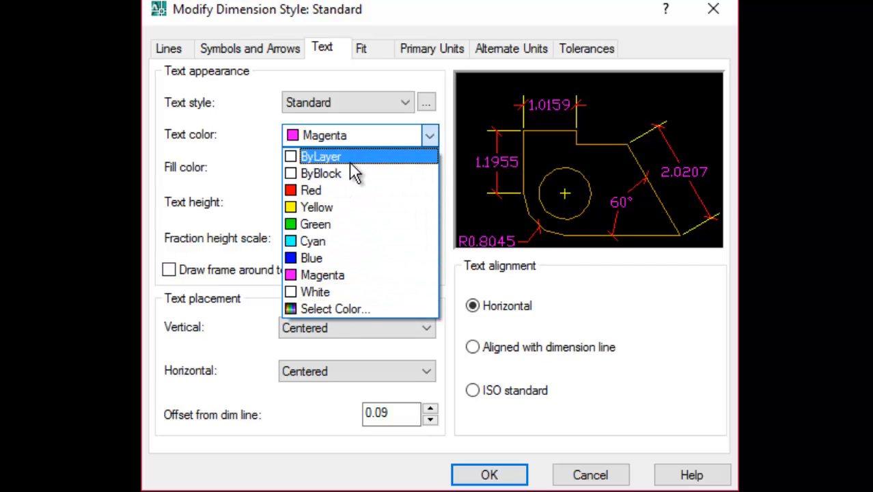
left_click(355, 159)
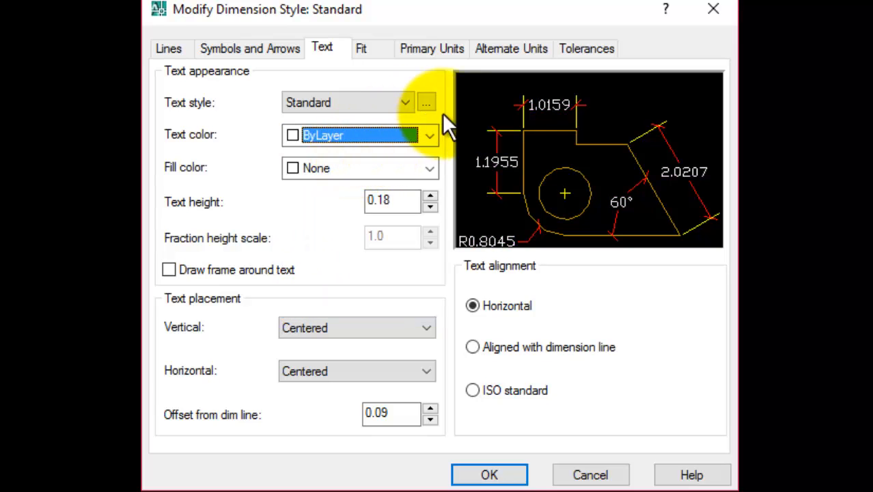
Try ByLayer, Yellow, Magenta and Background as the dimension text fill color, and set it back to None.
left_click(353, 167)
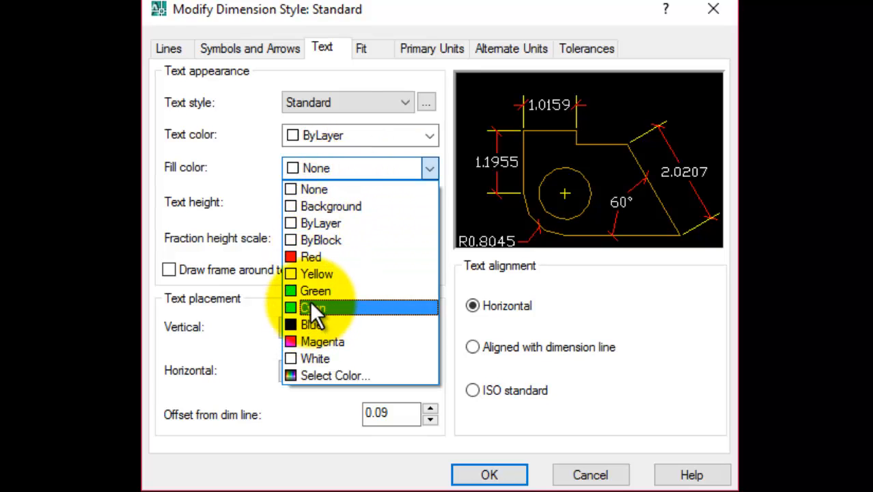
left_click(331, 224)
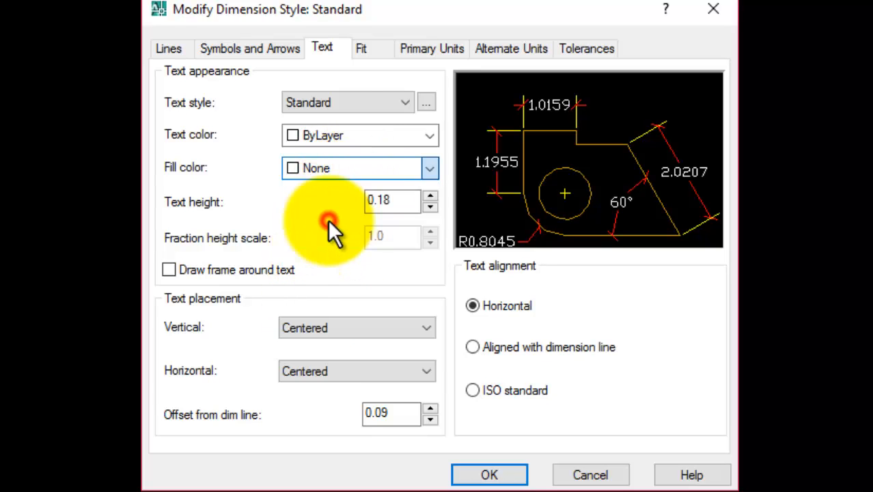
left_click(341, 169)
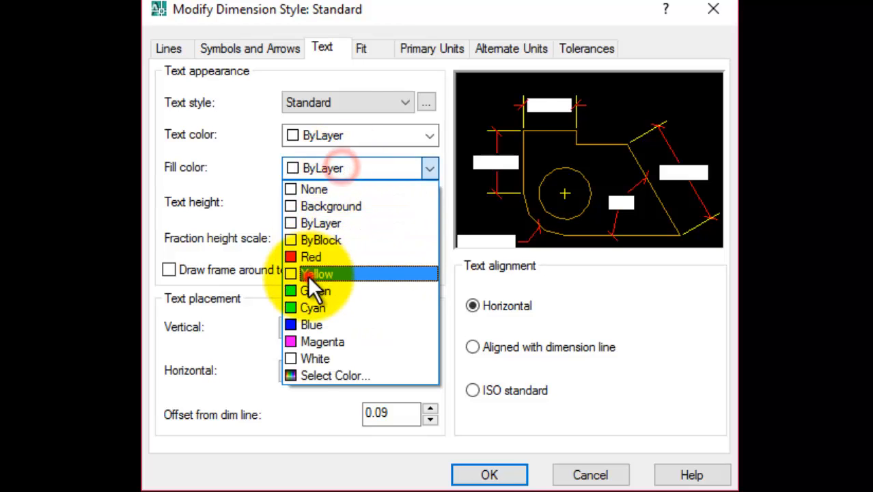
left_click(316, 275)
left_click(344, 169)
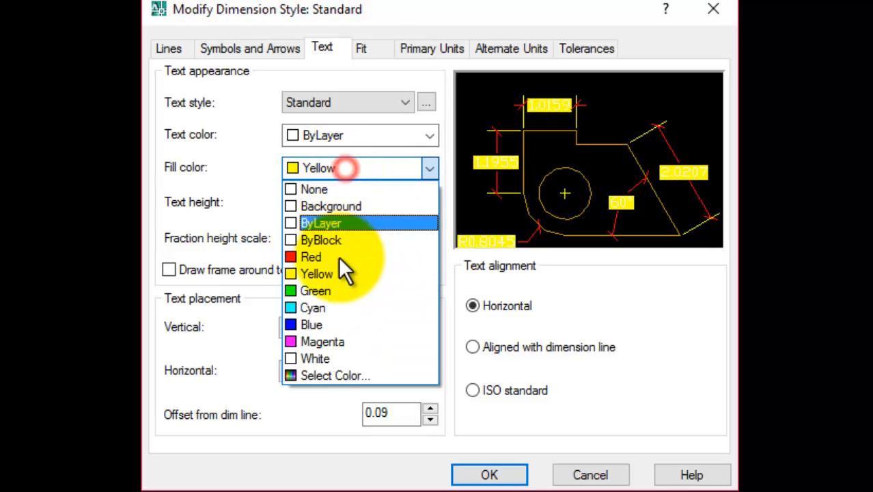
left_click(315, 341)
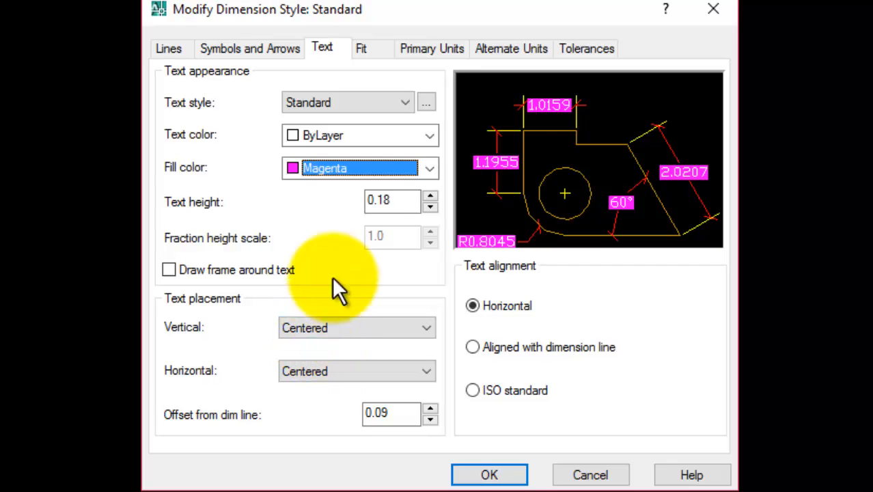
left_click(386, 166)
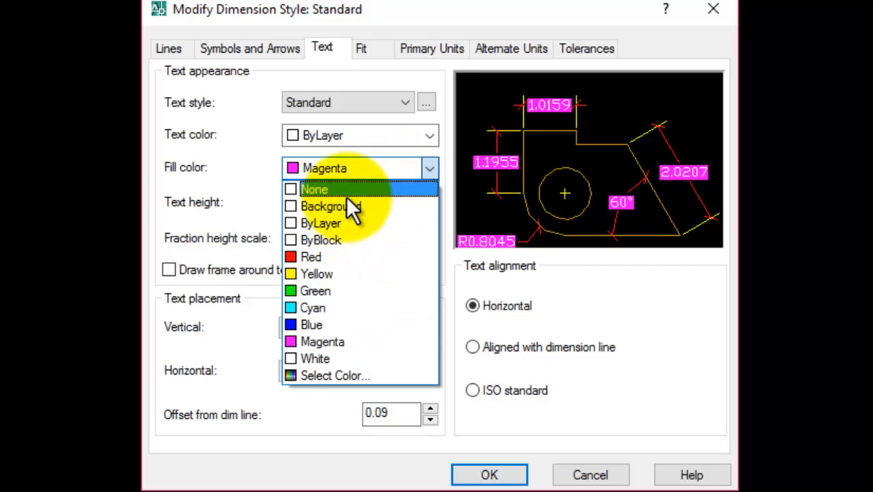
left_click(347, 205)
left_click(394, 166)
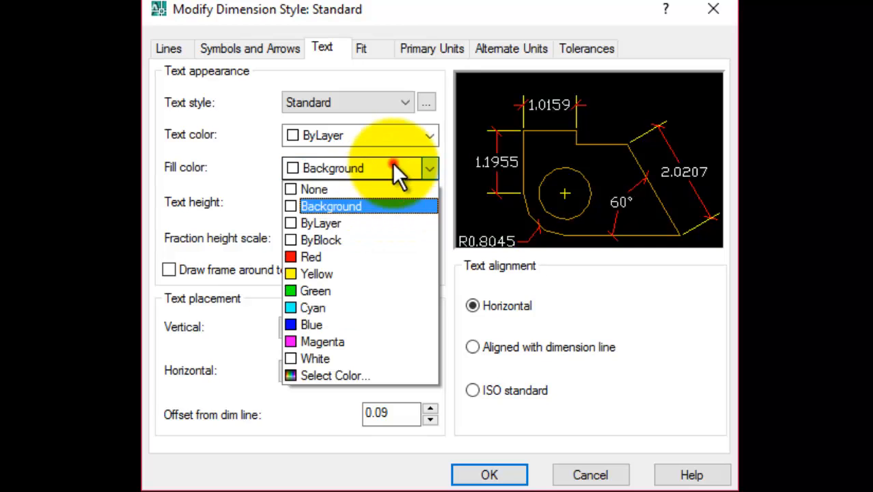
left_click(339, 190)
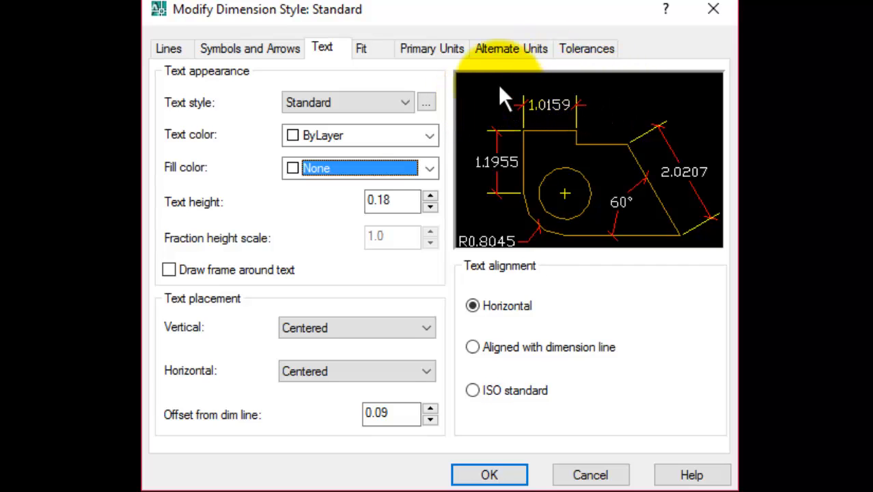
Try Above and Outside as the vertical text placement, set it back to Centered, and keep the horizontal placement Centered.
left_click(360, 329)
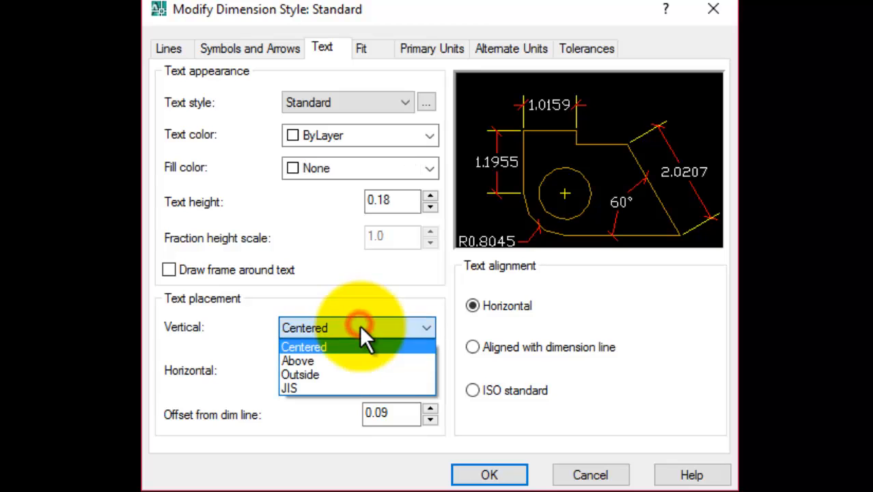
left_click(346, 359)
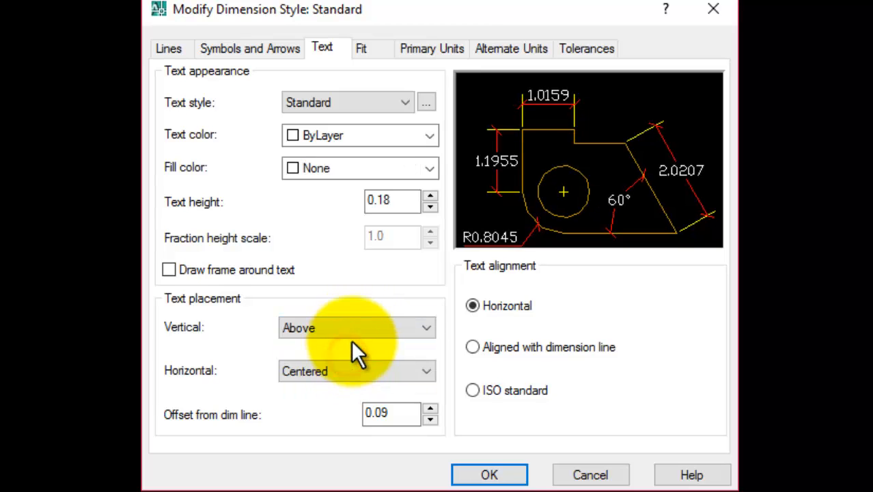
left_click(353, 327)
left_click(319, 375)
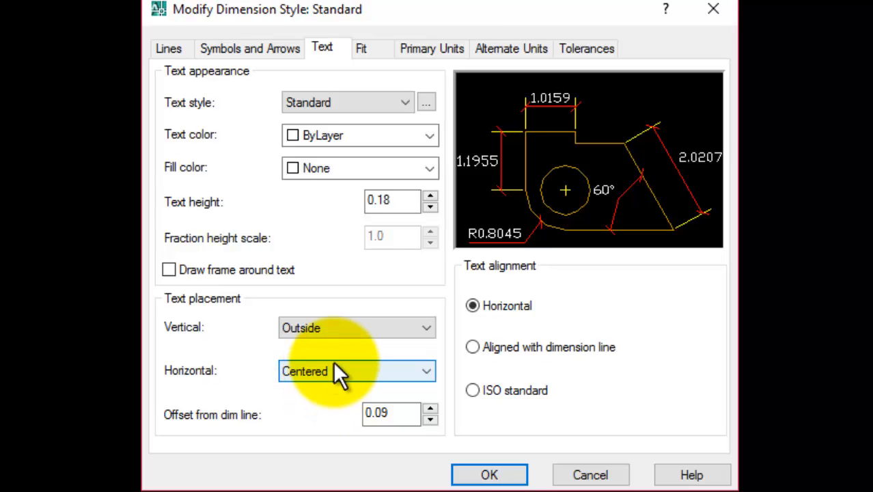
left_click(345, 327)
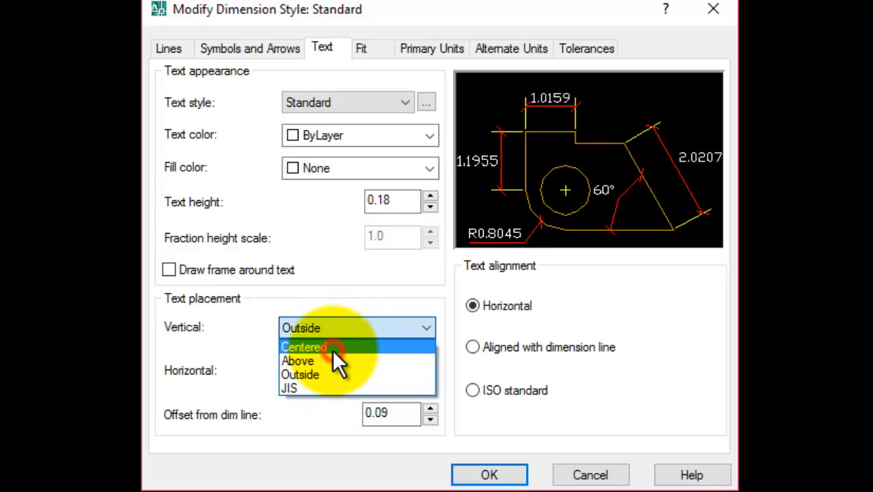
left_click(332, 347)
left_click(340, 370)
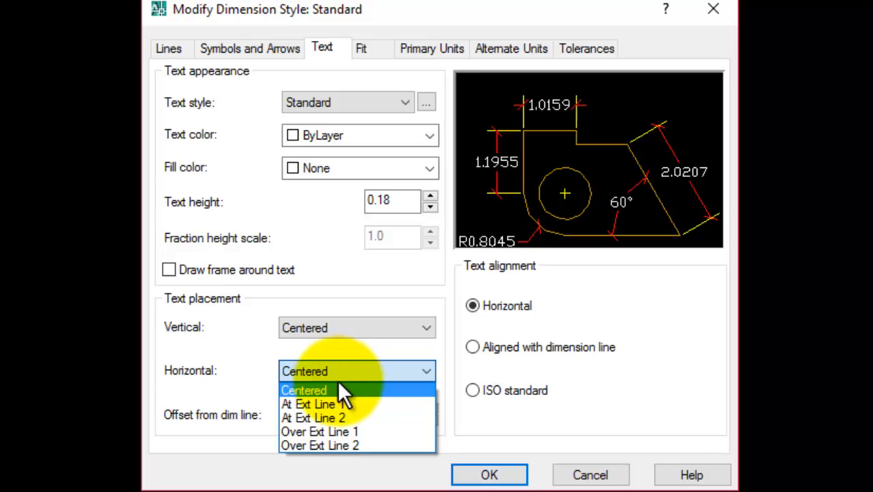
left_click(338, 381)
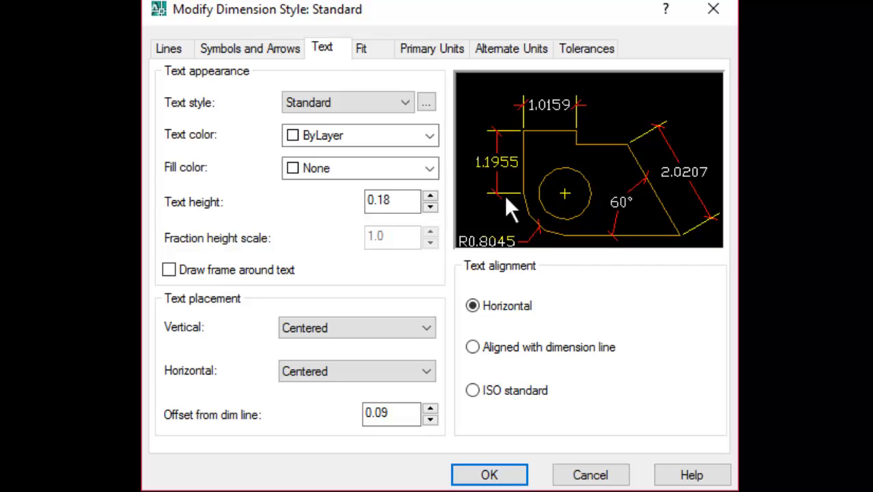
Align the dimension text with the dimension line, and set the linear primary units to Decimal format with 0.0 precision.
left_click(472, 347)
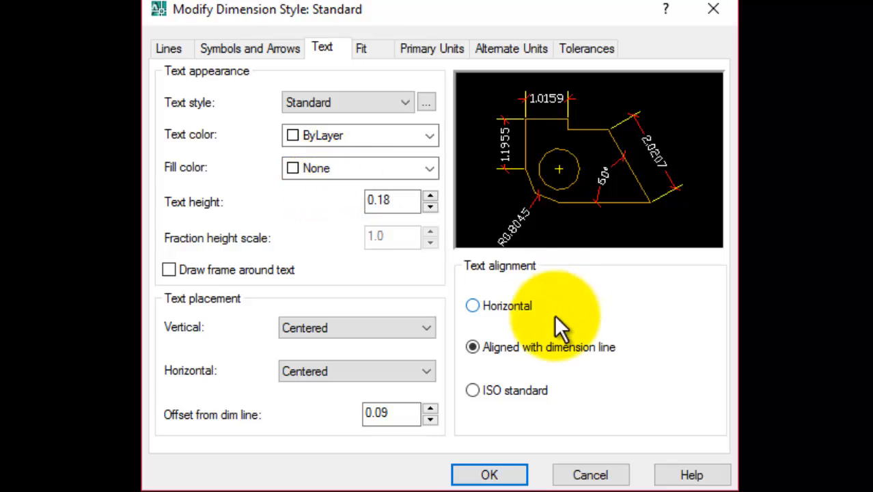
left_click(363, 47)
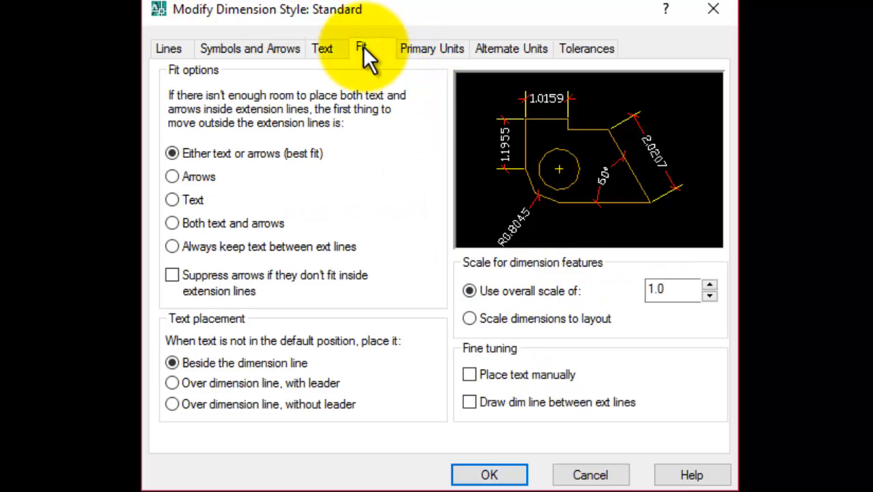
left_click(415, 51)
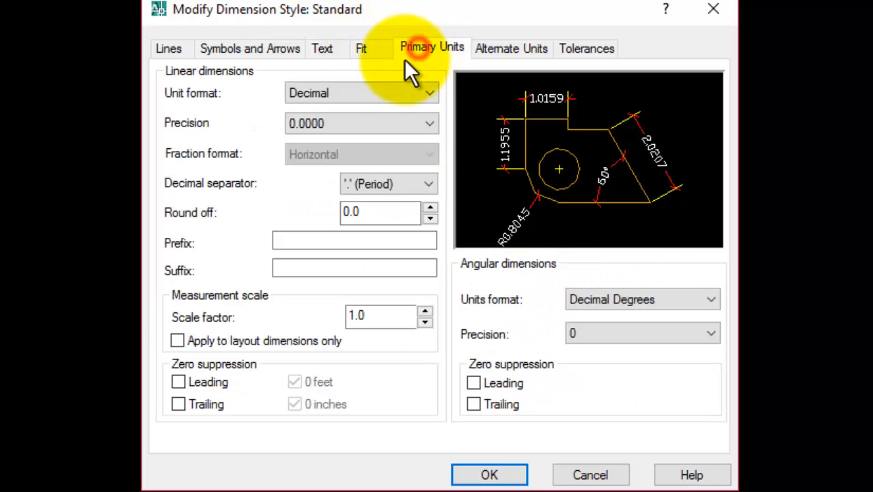
left_click(341, 92)
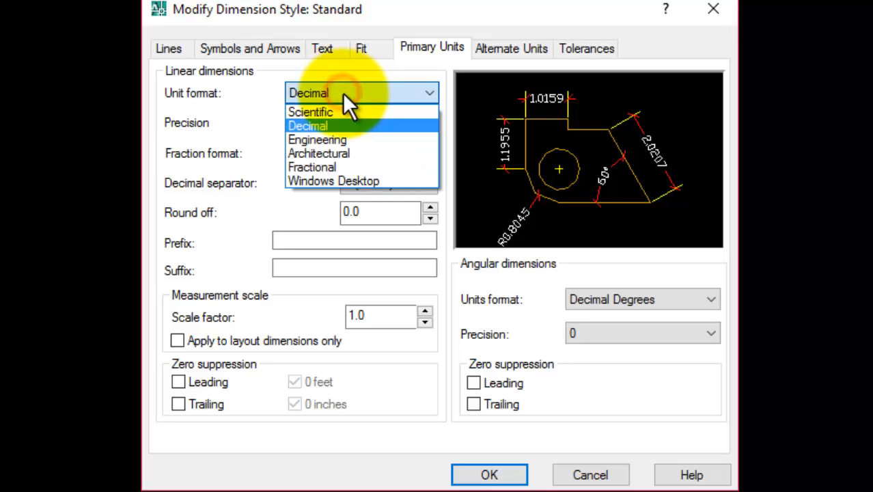
left_click(345, 126)
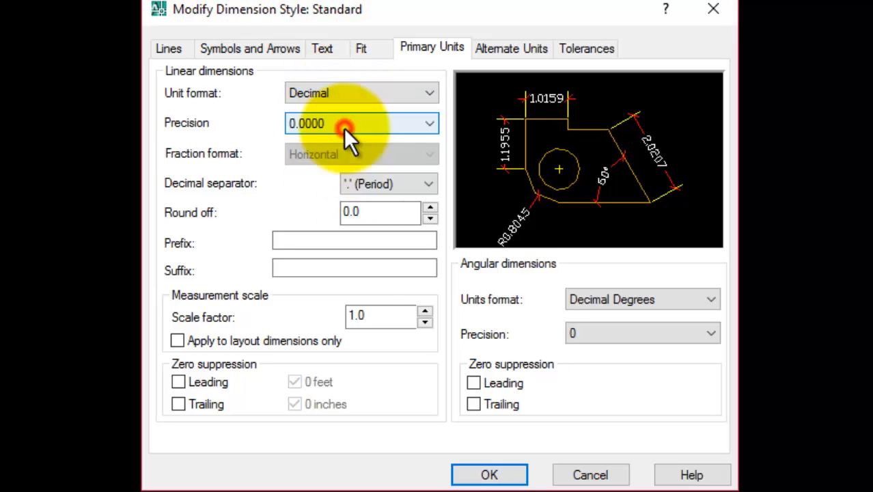
left_click(355, 123)
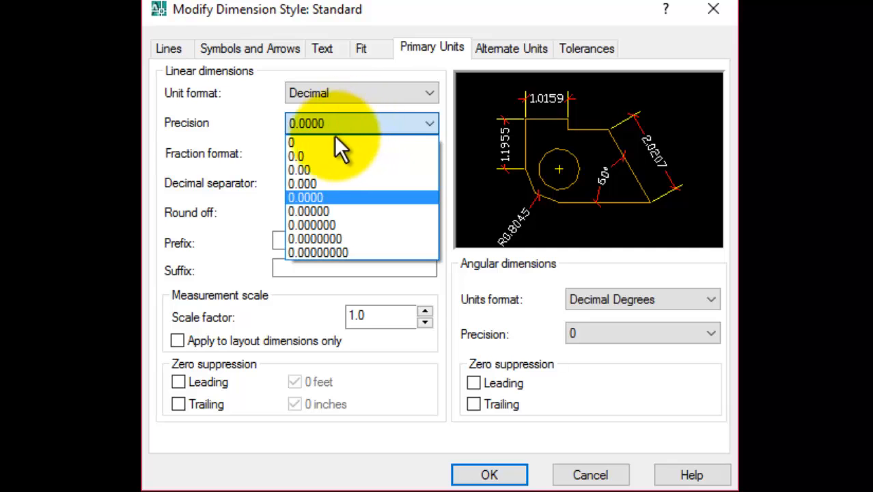
left_click(323, 157)
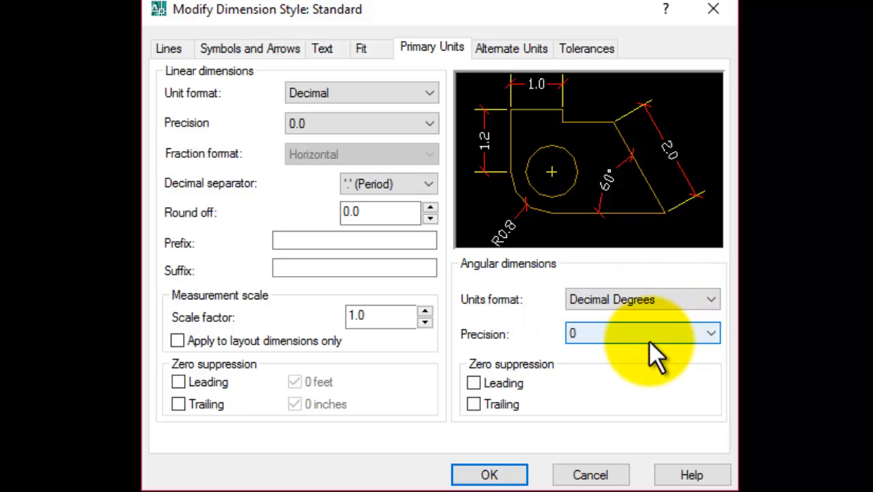
Review the alternate units, tolerances and lines settings, accept the Standard style changes and close the Dimension Style Manager.
left_click(526, 55)
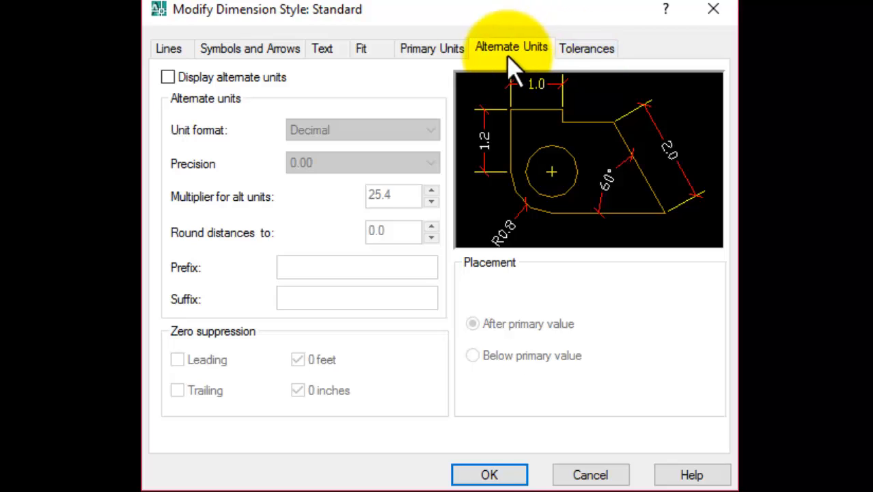
left_click(592, 51)
left_click(157, 56)
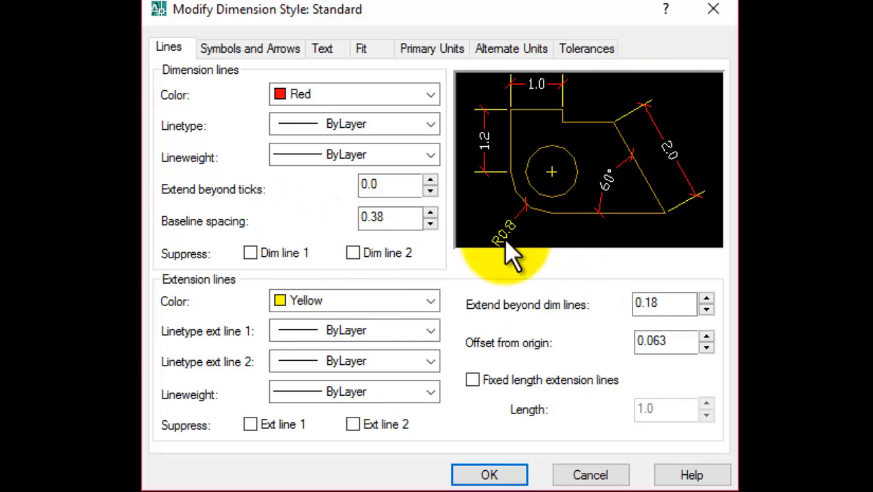
left_click(490, 474)
left_click(646, 142)
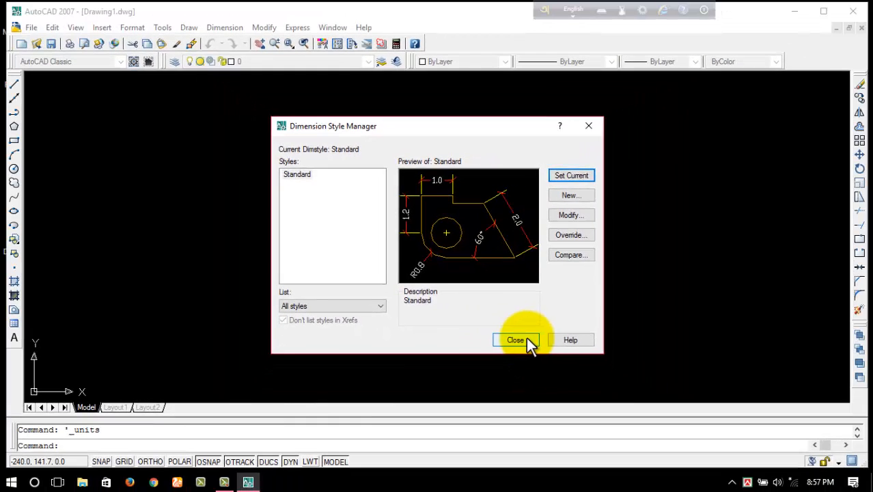
left_click(571, 414)
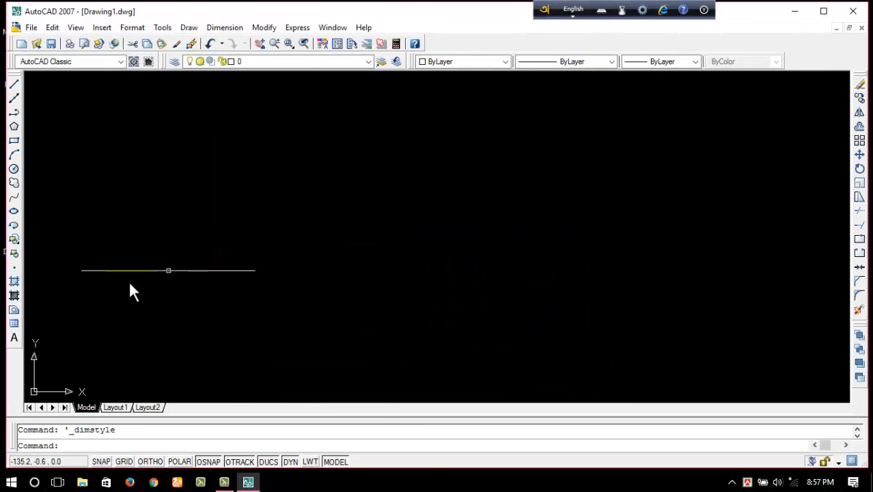
Set the crosshair size to 85 in the display options and apply it to the drawing window.
scroll(172, 288, "down", 2)
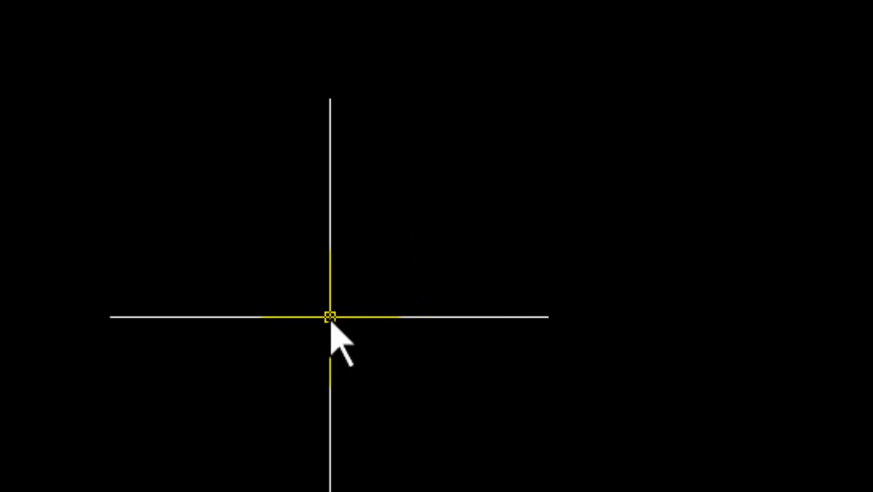
type("OP")
key("Return")
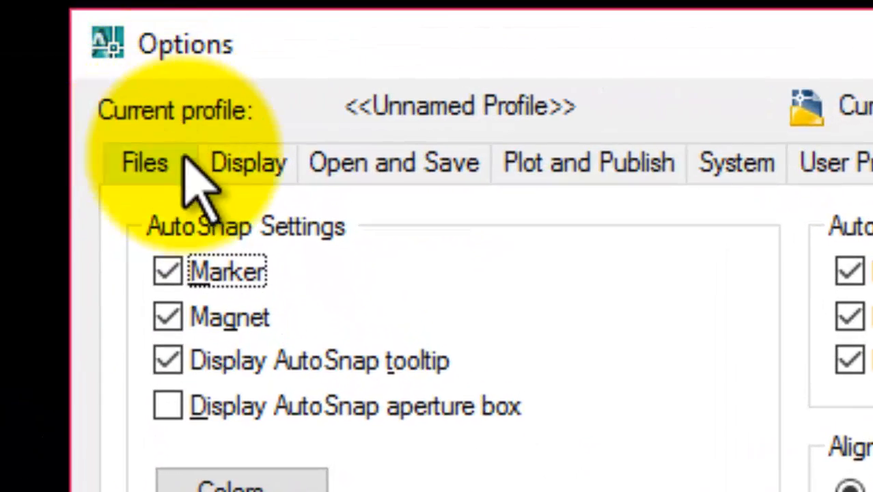
left_click(279, 115)
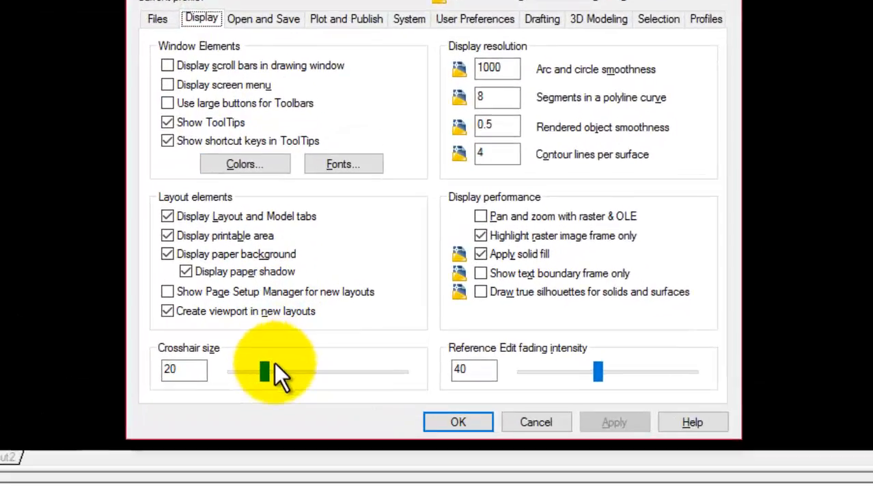
left_click_drag(219, 388, 366, 394)
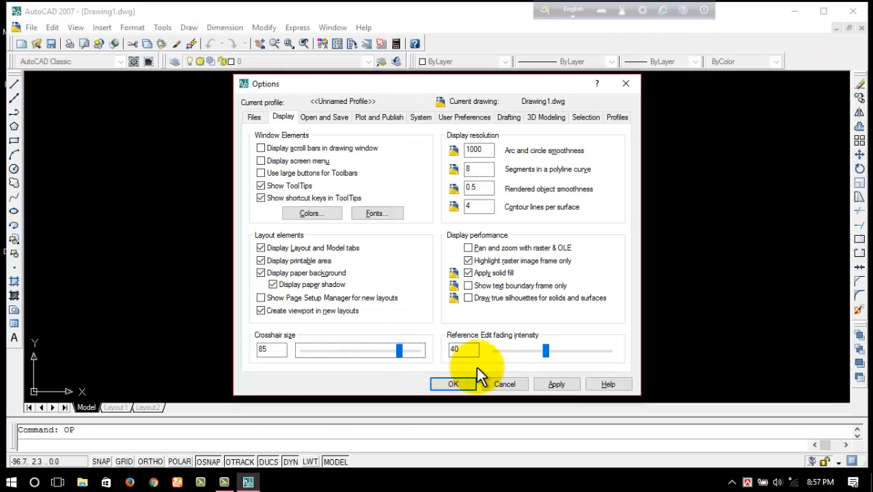
left_click(464, 384)
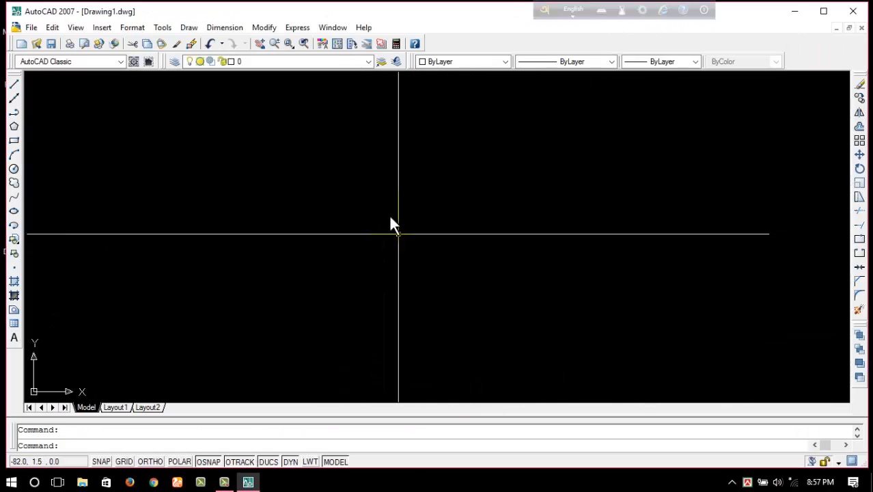
Reopen the display options and set the crosshair size to 16.
type("op")
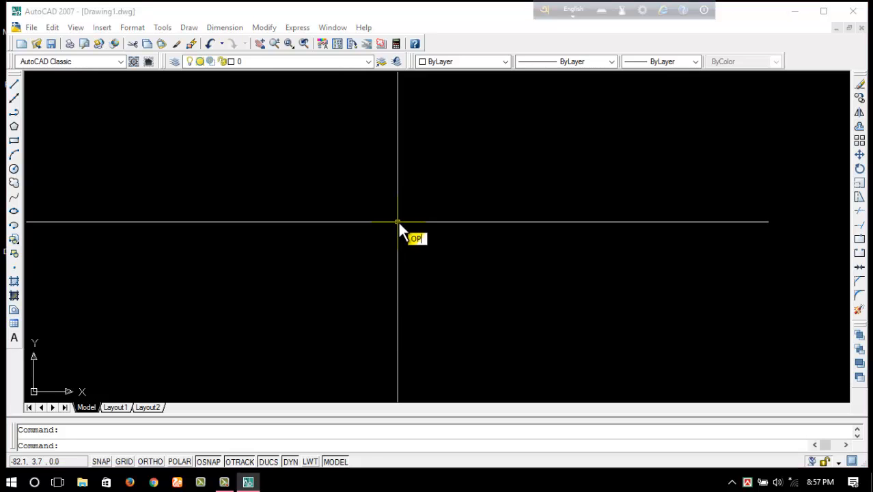
key("Return")
left_click_drag(397, 350, 319, 356)
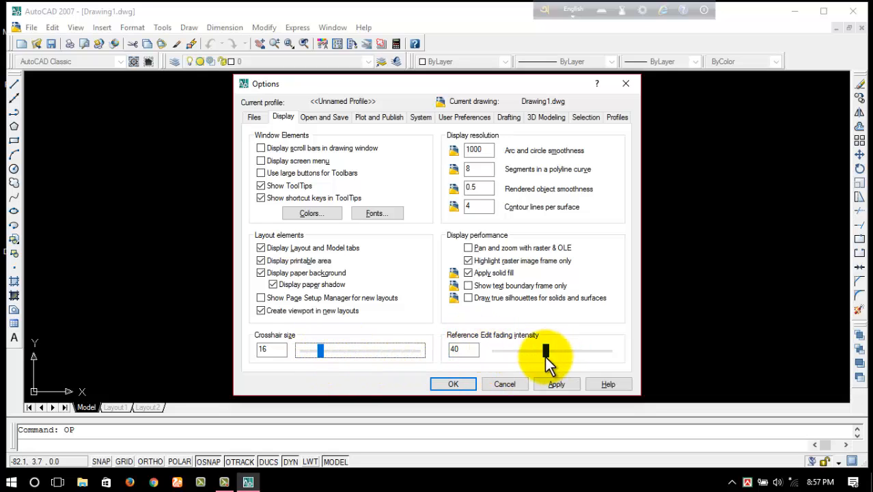
Set the reference edit fading intensity to 4.
left_click_drag(544, 352, 512, 349)
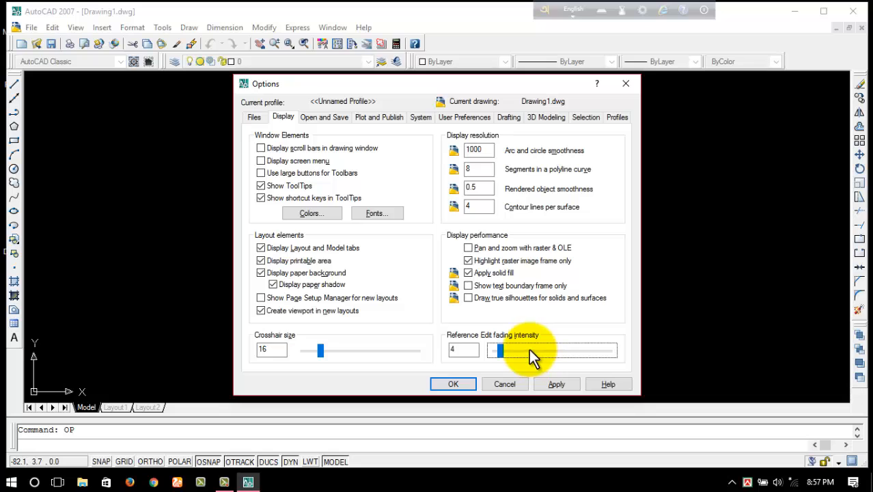
left_click(518, 349)
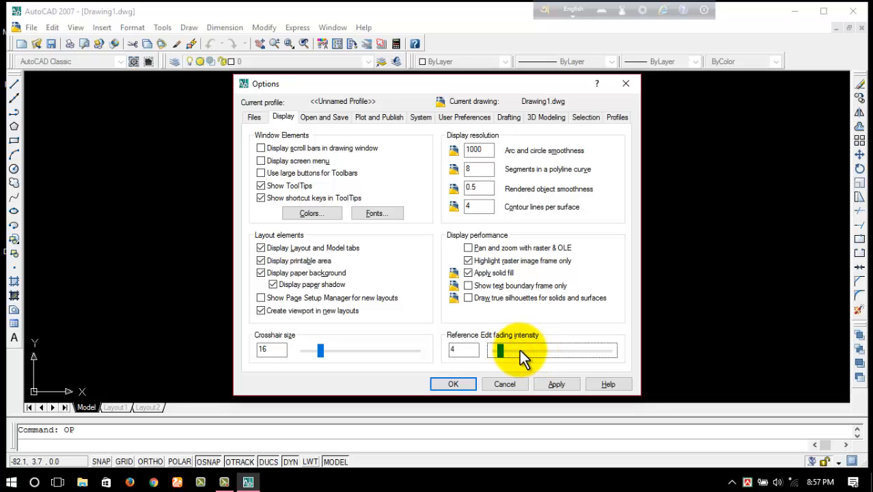
left_click(522, 349)
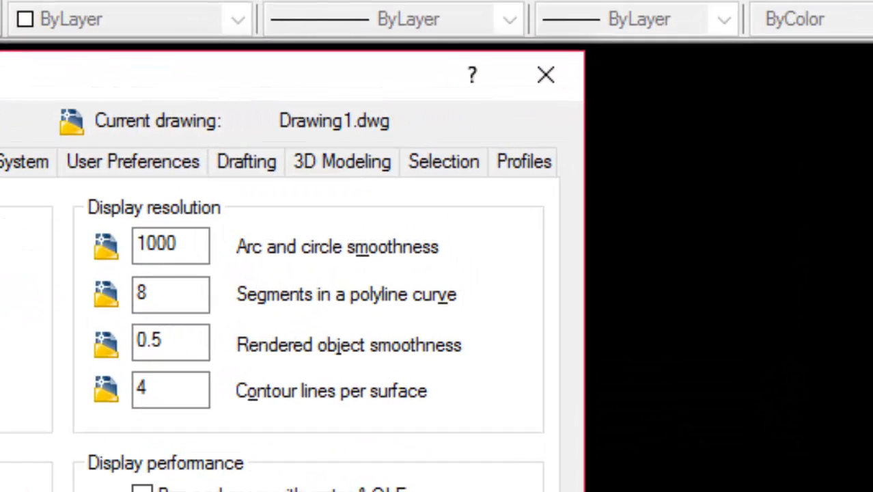
In the drafting options, enlarge the AutoSnap marker slightly, set the aperture size to about mid-range, and apply the settings.
left_click(240, 164)
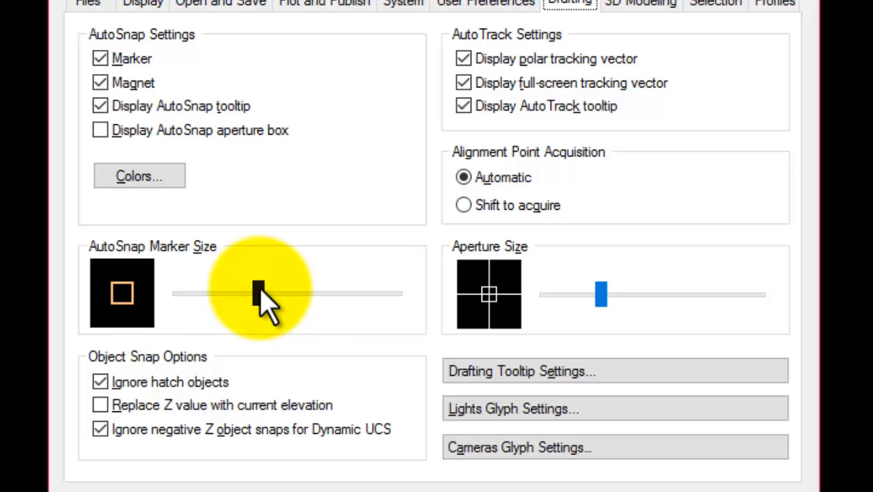
mouse_move(259, 286)
left_mouse_down()
mouse_move(345, 290)
mouse_move(231, 291)
mouse_move(292, 291)
mouse_move(280, 295)
left_mouse_up()
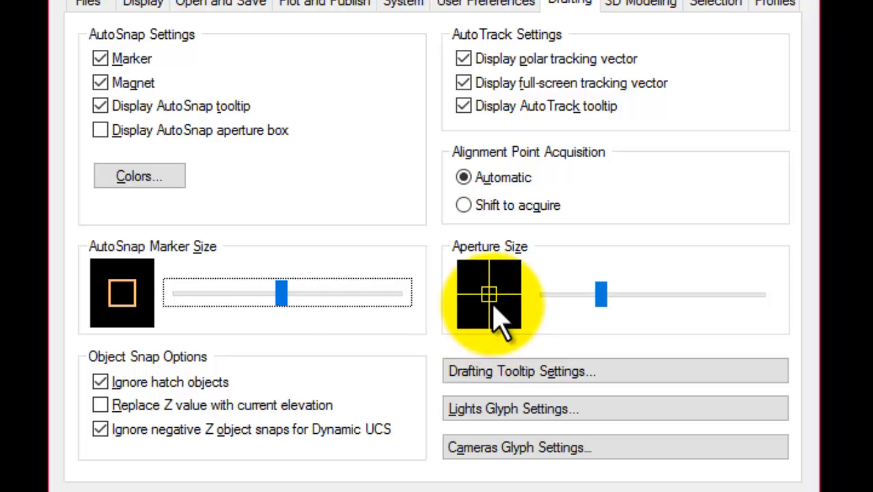
left_click_drag(595, 294, 545, 295)
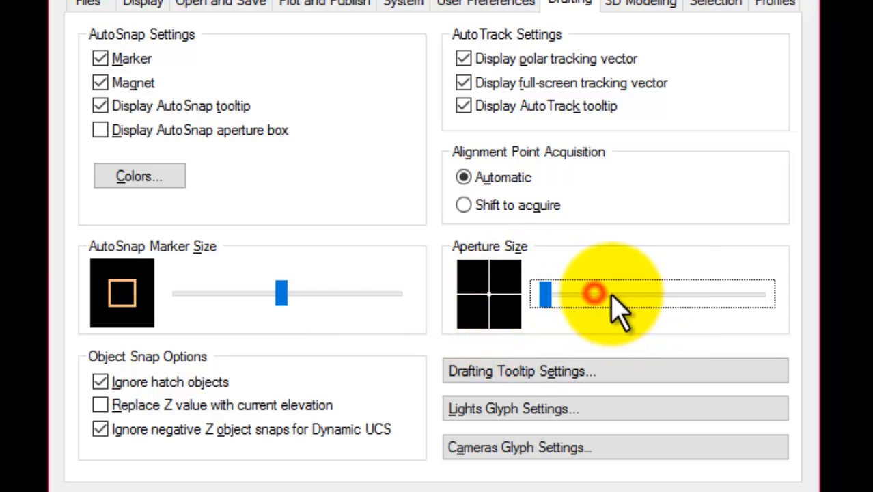
left_click_drag(622, 294, 644, 292)
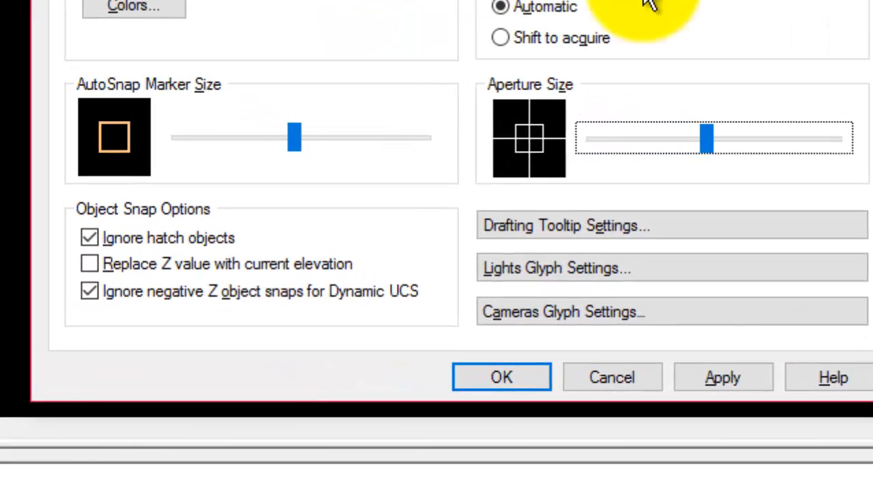
left_click(703, 377)
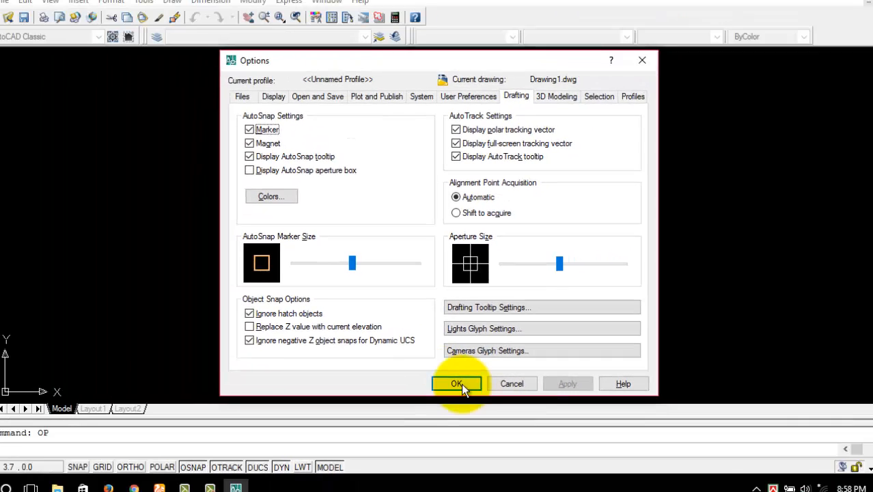
left_click(501, 377)
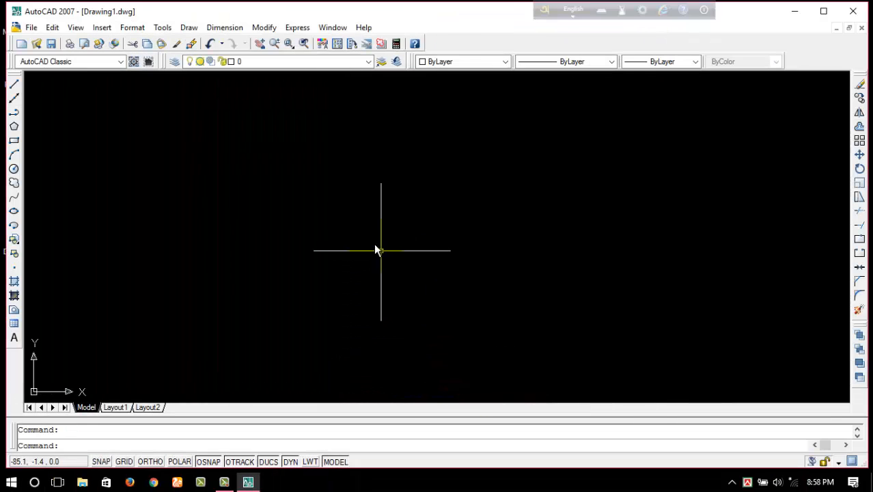
scroll(354, 210, "down", 2)
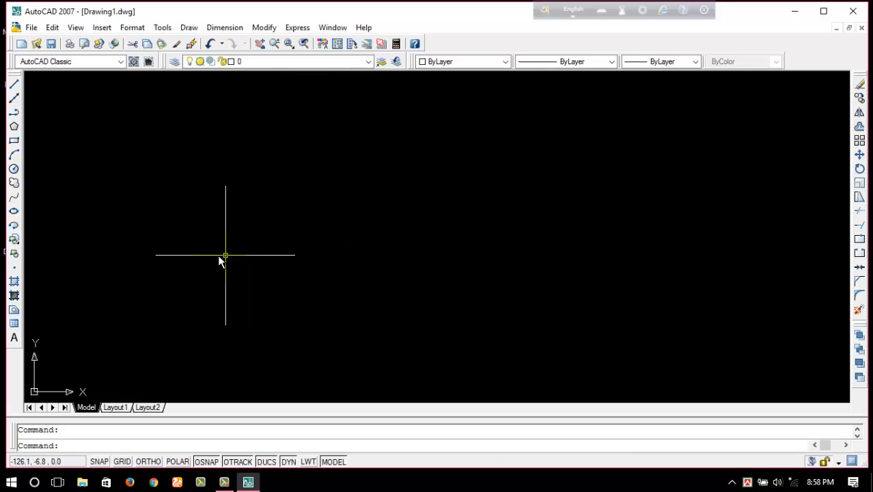
scroll(225, 280, "down", 2)
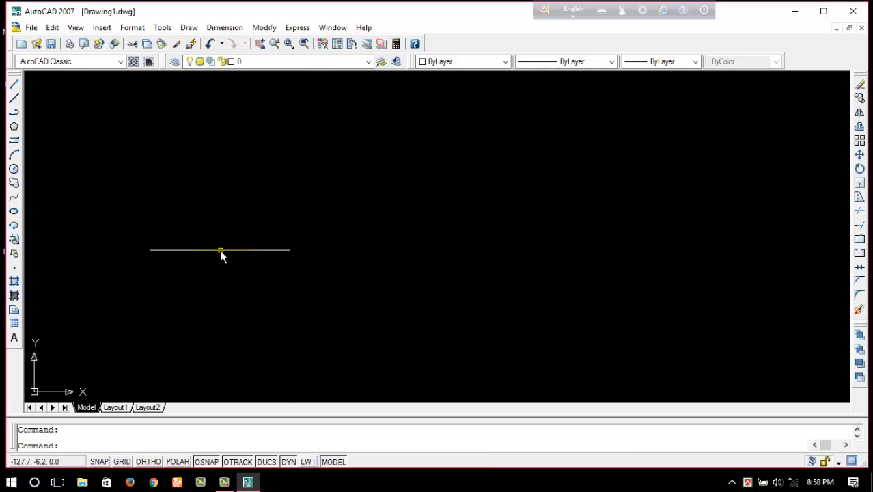
scroll(353, 214, "down", 1)
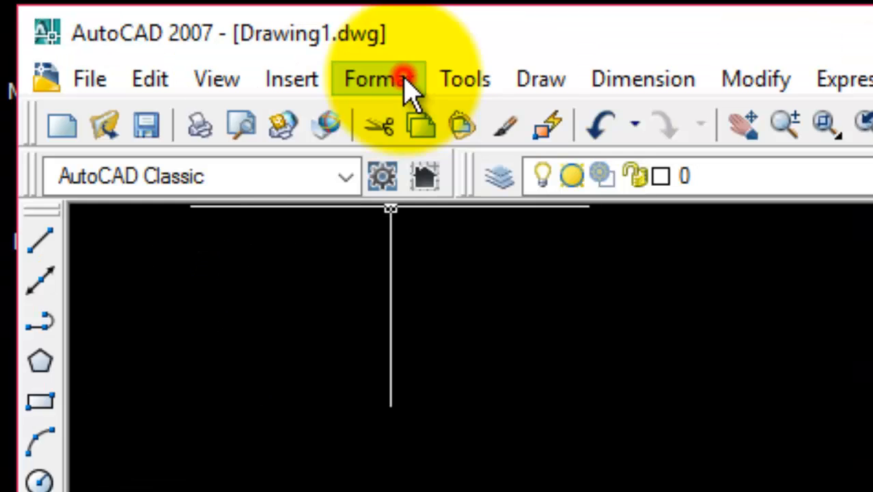
Set the Standard text style's font to Times New Roman.
left_click(140, 28)
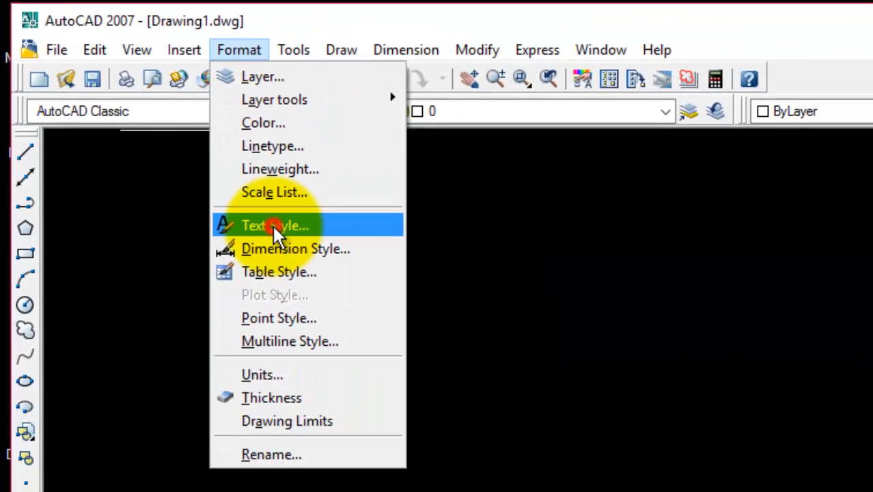
left_click(435, 356)
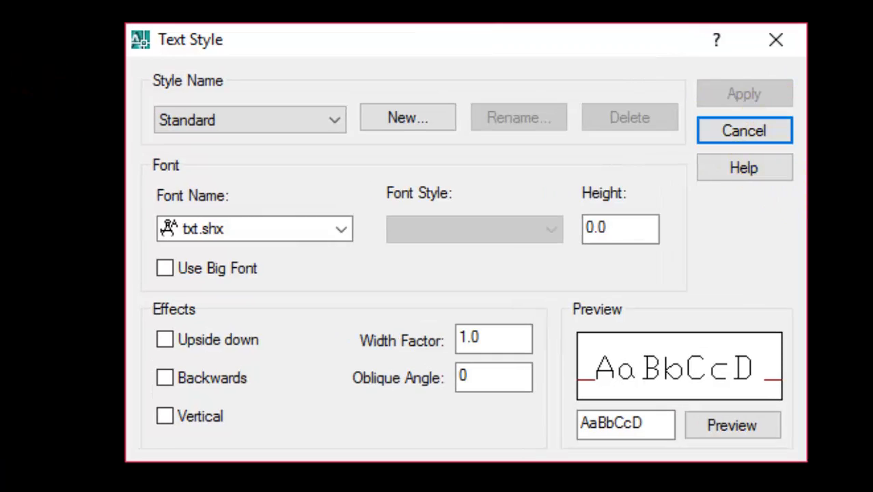
left_click(334, 123)
left_click(334, 125)
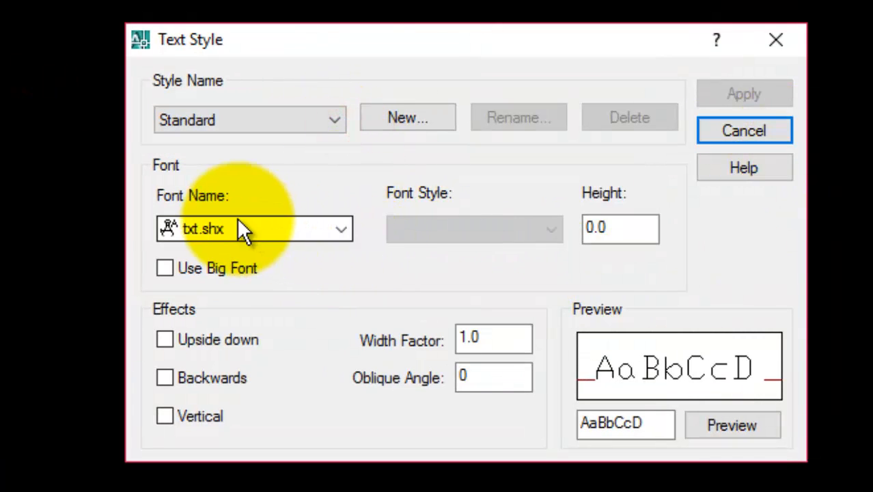
left_click(340, 230)
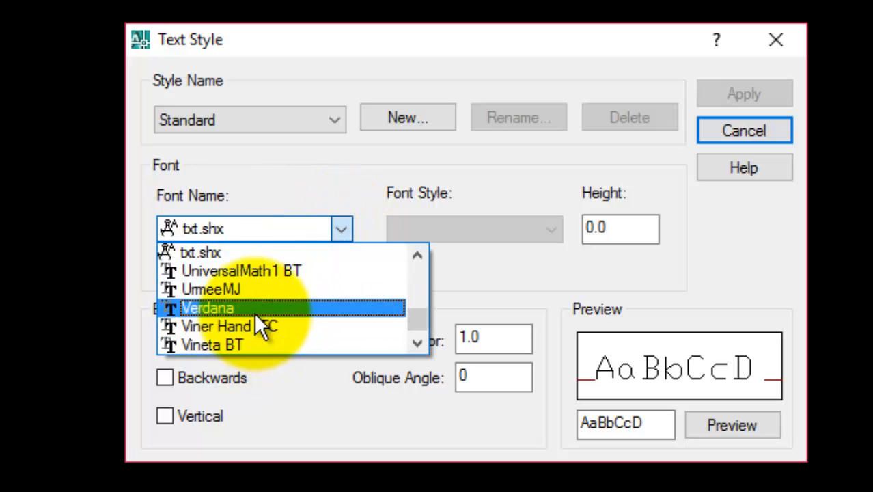
key("t")
scroll(287, 294, "down", 2)
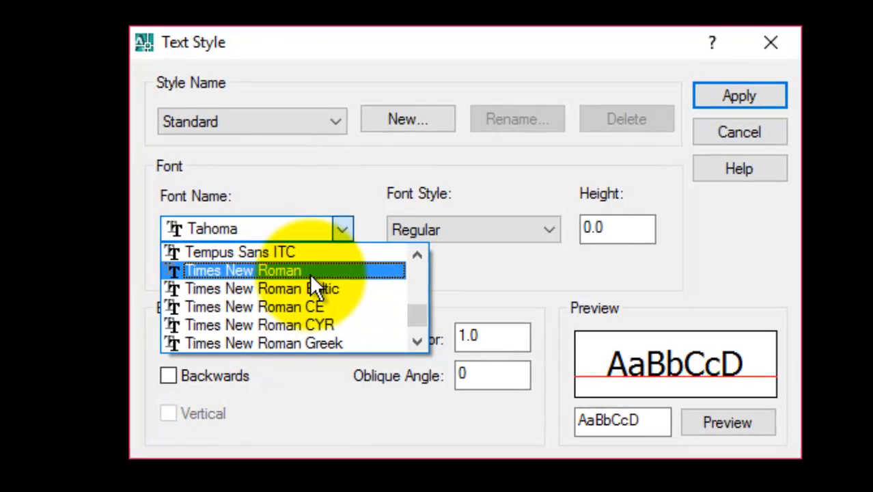
left_click(302, 273)
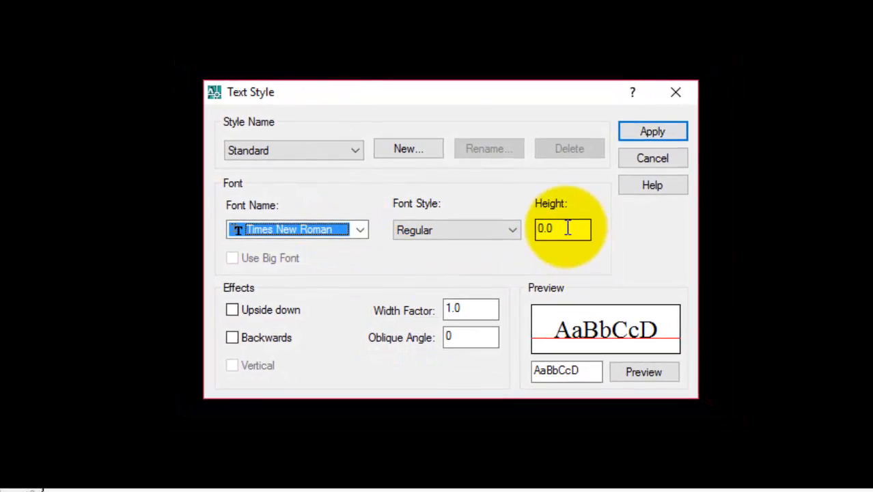
Set the Standard text style's height to 5, apply the change and close the Text Style settings.
double_click(567, 229)
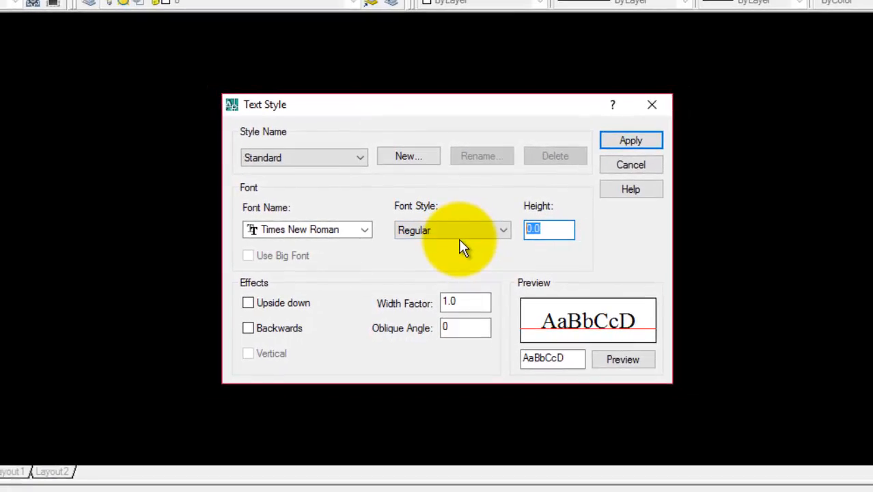
type("5")
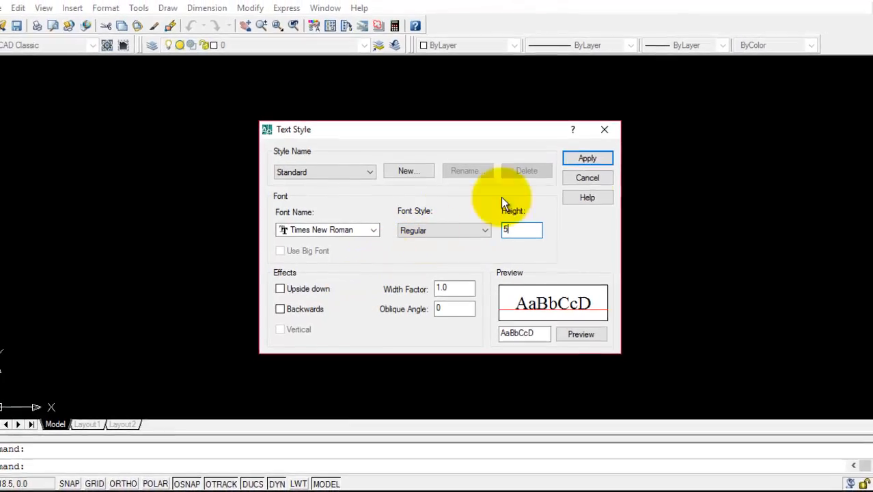
left_click(591, 157)
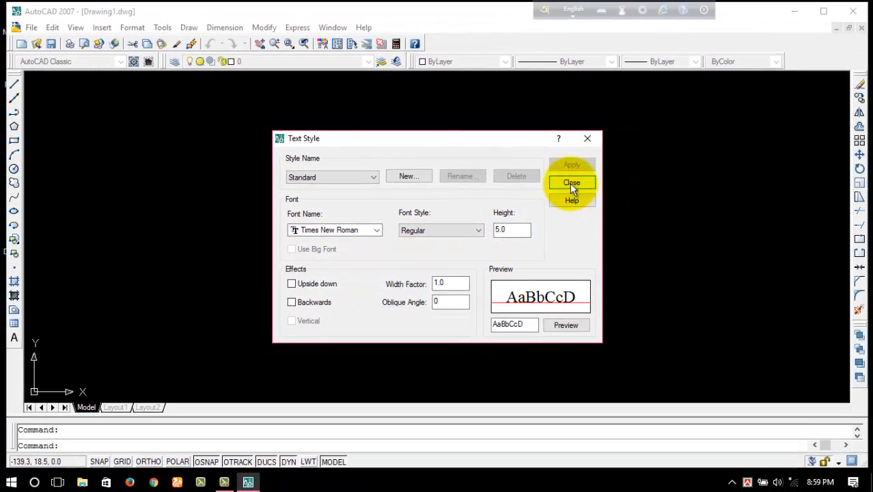
left_click(571, 183)
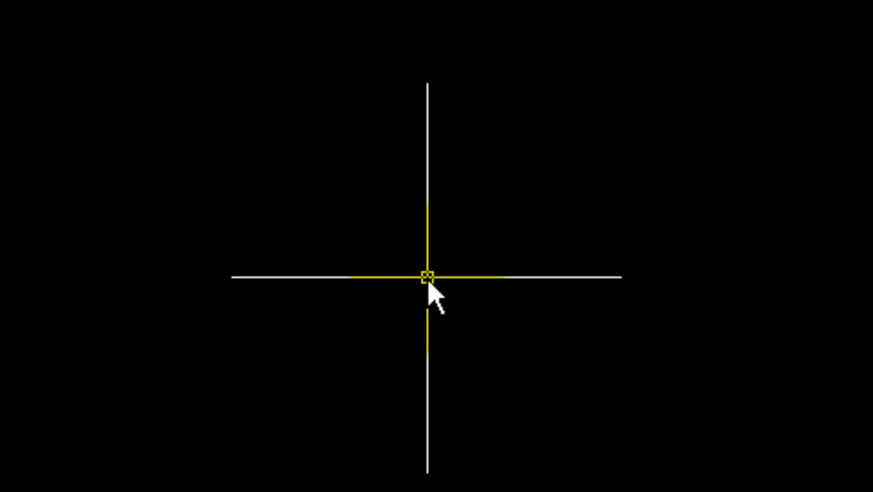
Open the object snap settings, enable all object snap modes and accept them.
type("OS")
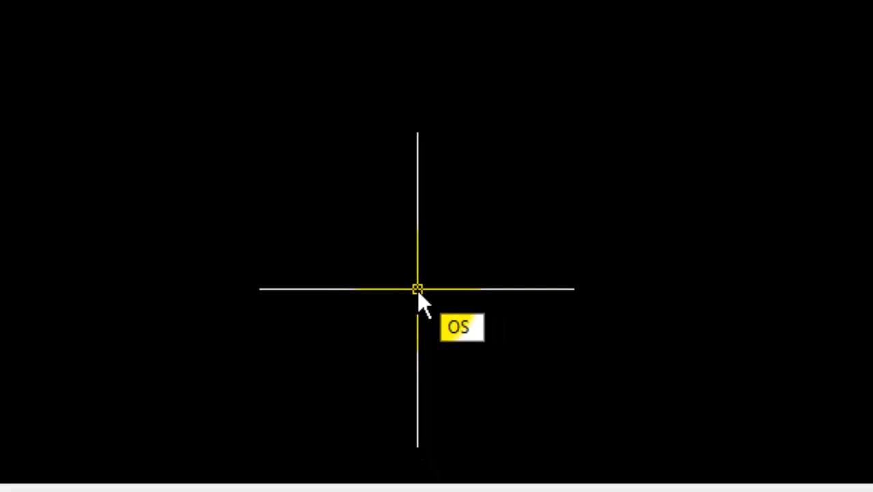
key("Return")
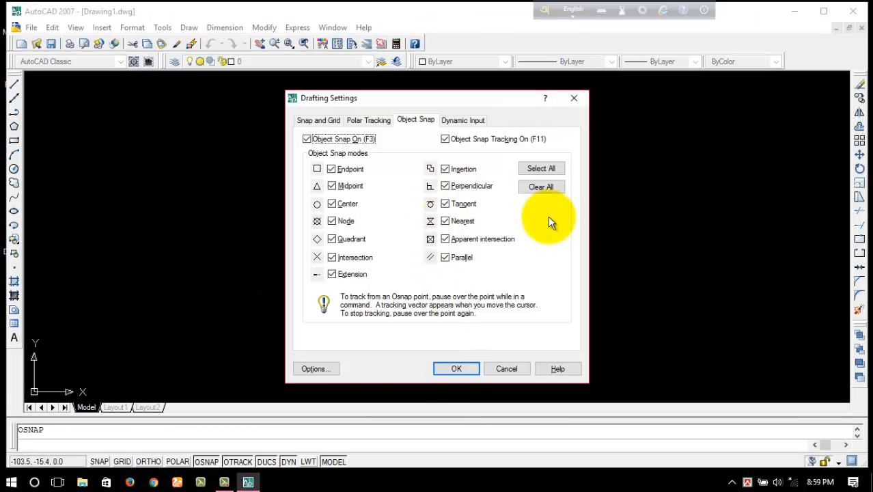
left_click(541, 169)
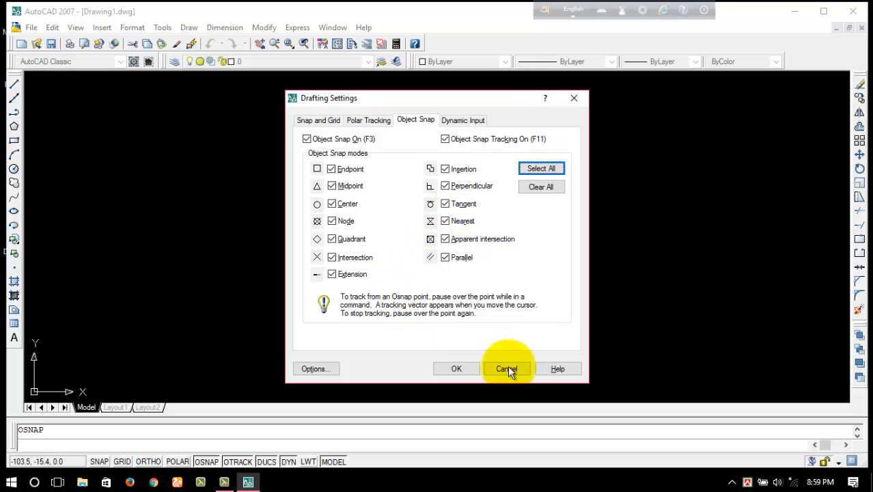
left_click(455, 368)
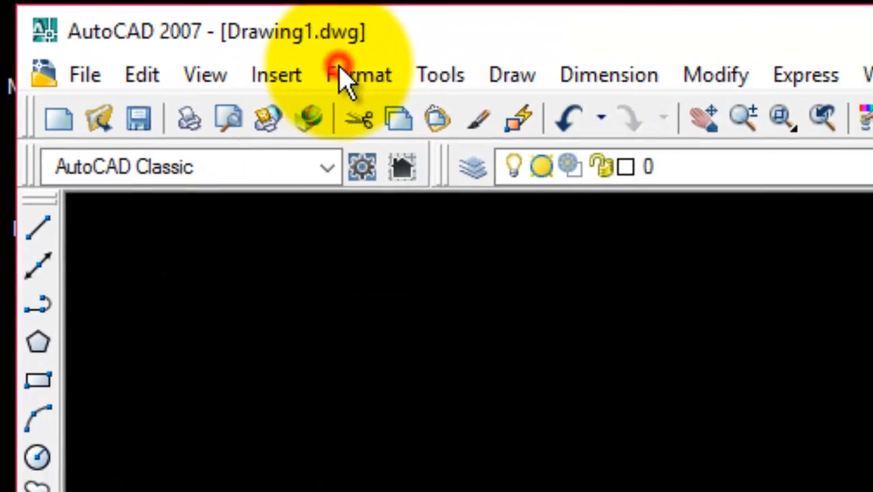
Start setting the drawing limits and place the lower left corner at 0,0.
left_click(368, 82)
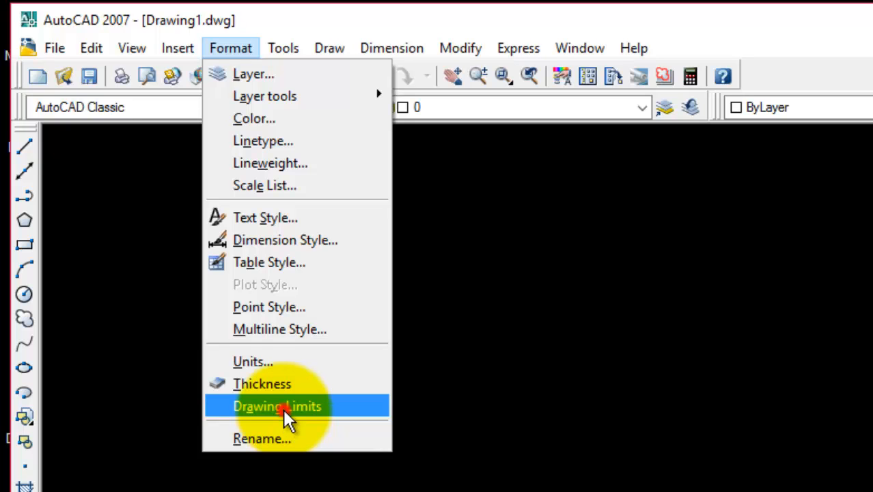
left_click(283, 406)
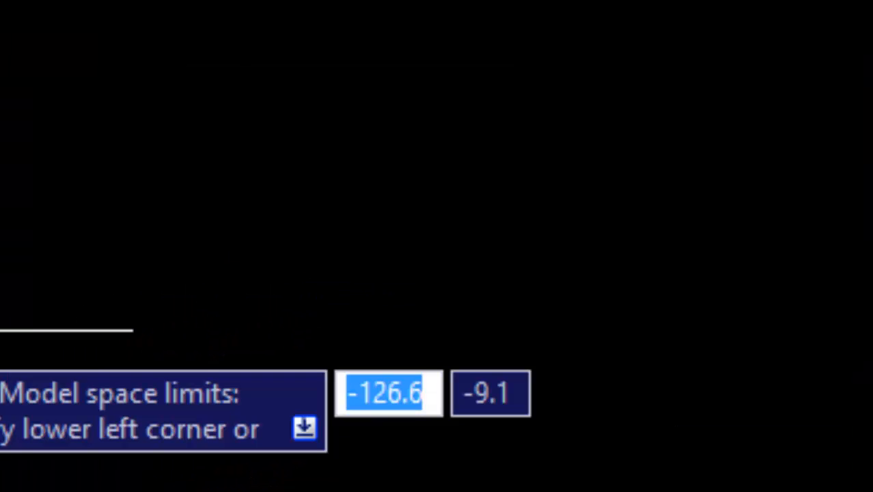
type("0")
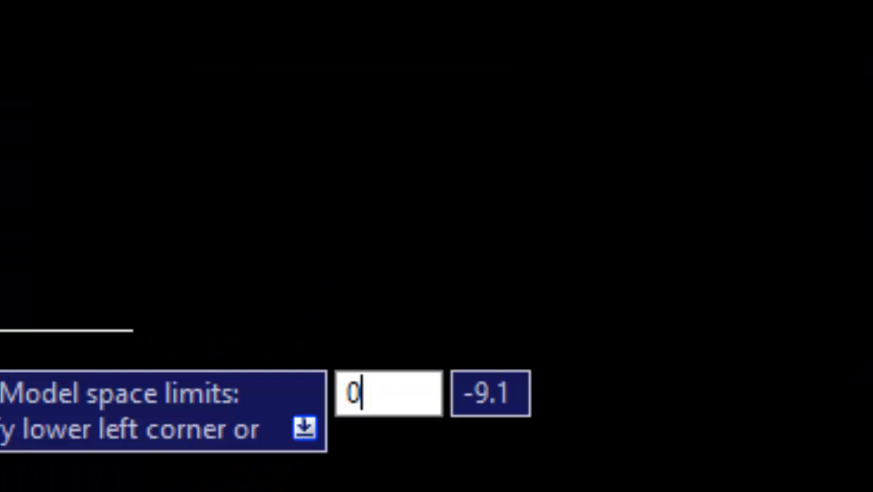
key("Tab")
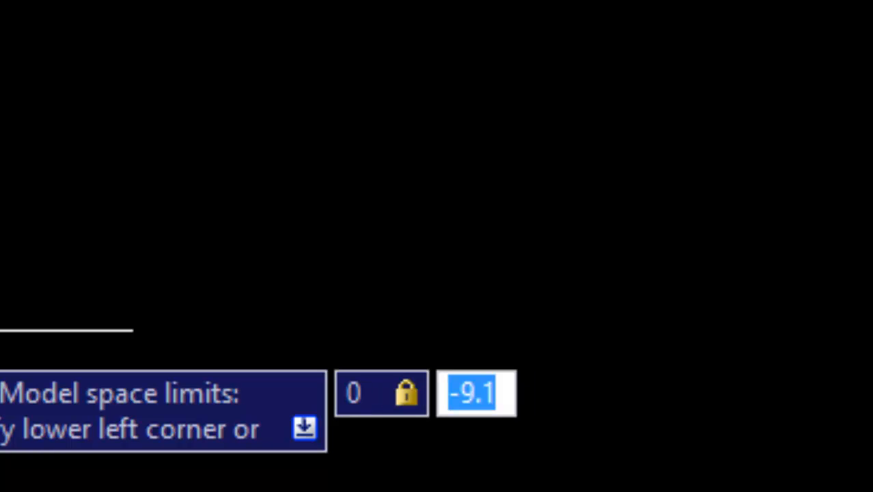
type("0")
key("Return")
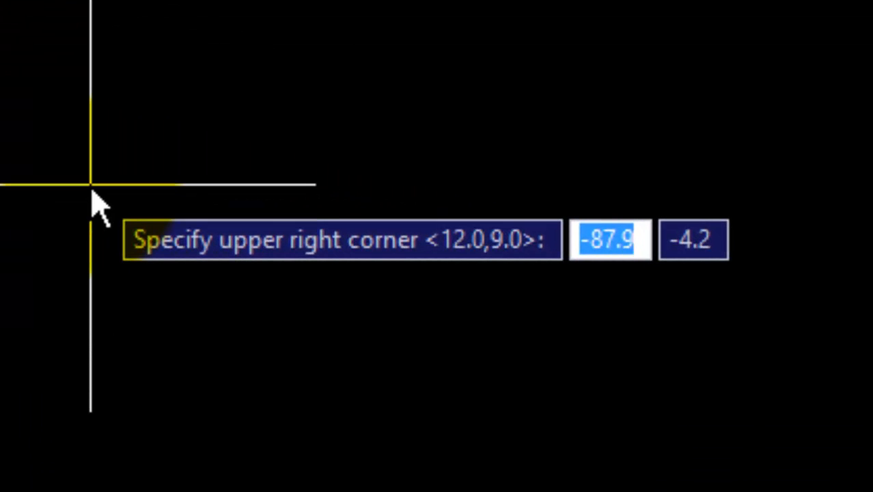
Set the upper right corner of the drawing limits to 1200,1000.
type("12")
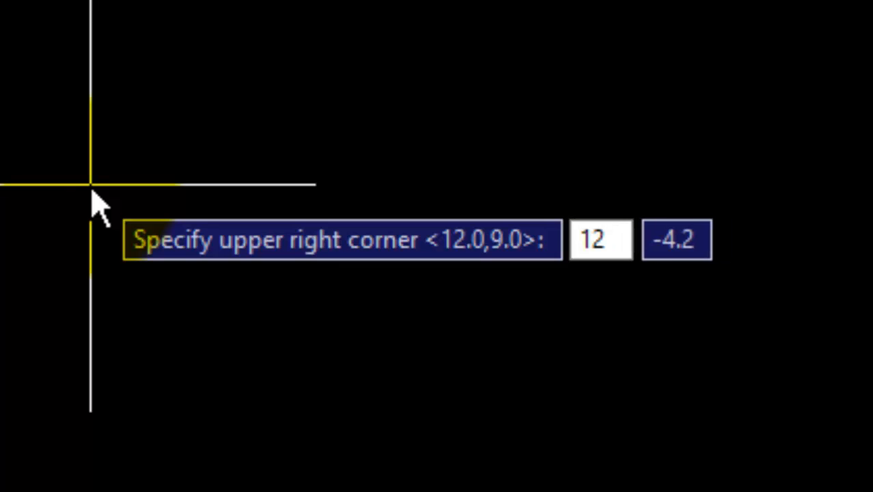
type("200")
key("Tab")
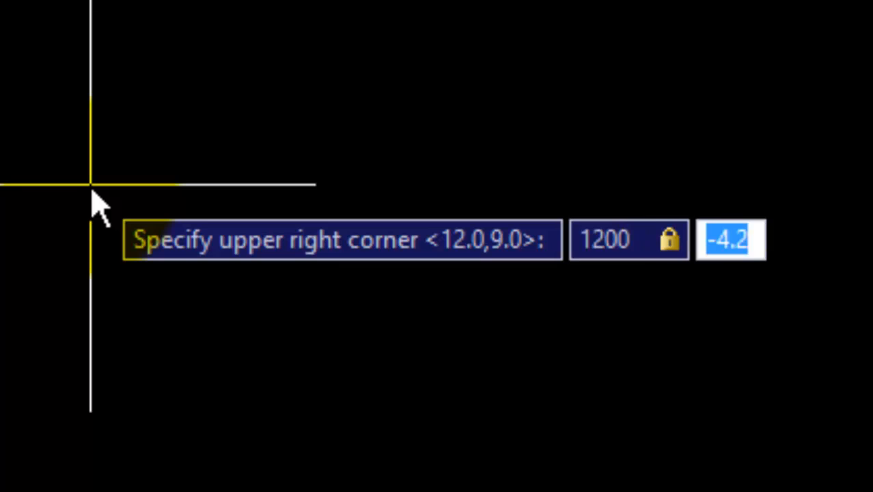
type("1000")
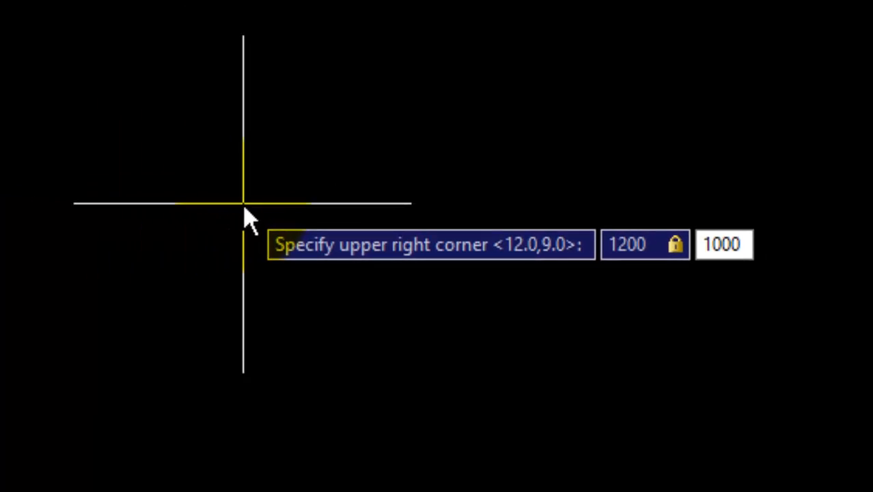
key("Return")
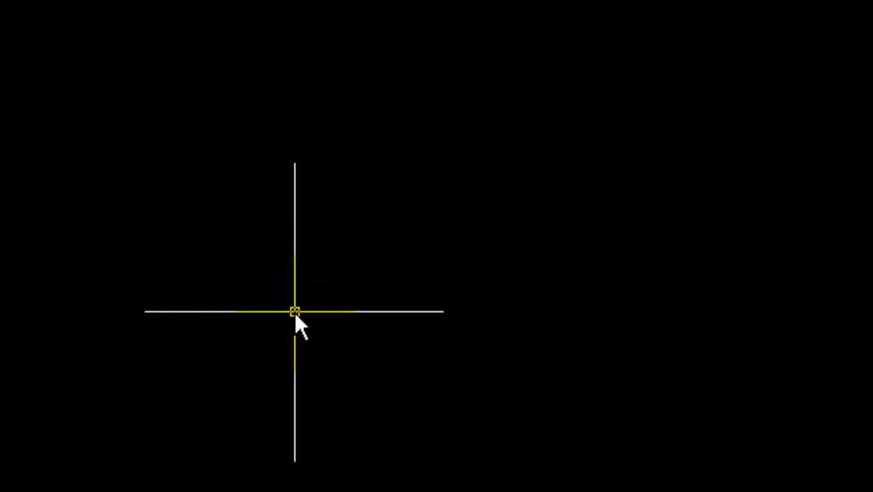
Zoom the view with the All option to fit the drawing limits.
type("Z")
key("Return")
type("A")
key("Return")
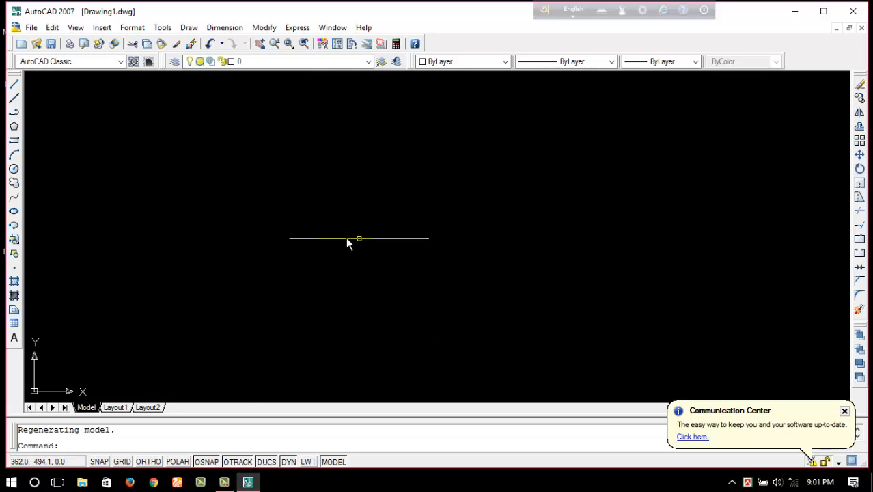
Draw a 200-unit horizontal line with Ortho mode on, starting in the lower left part of the drawing area.
type("l")
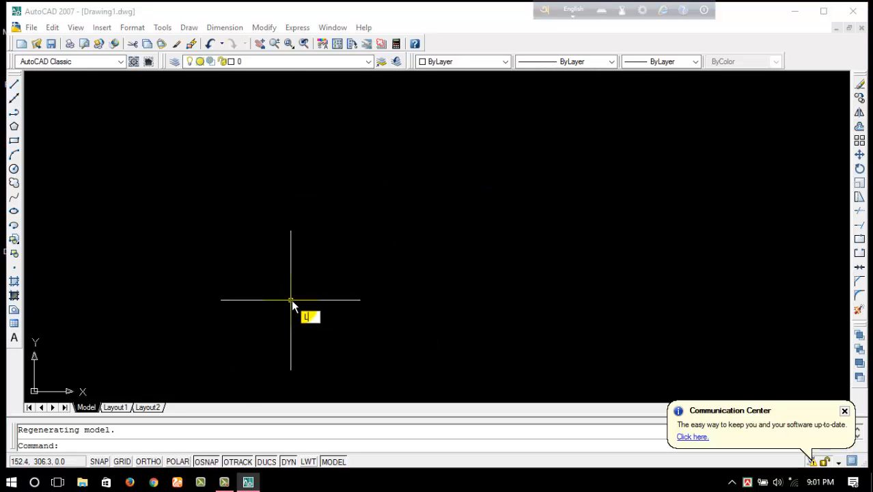
key("Return")
left_click(230, 290)
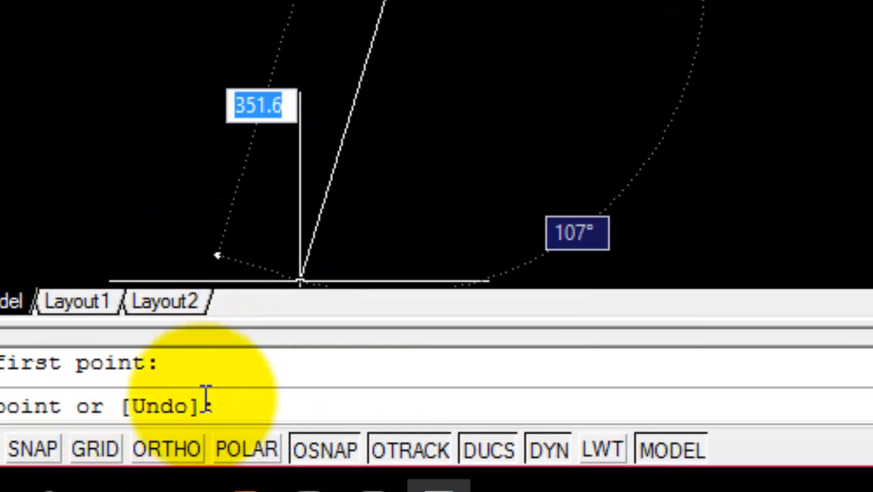
left_click(168, 450)
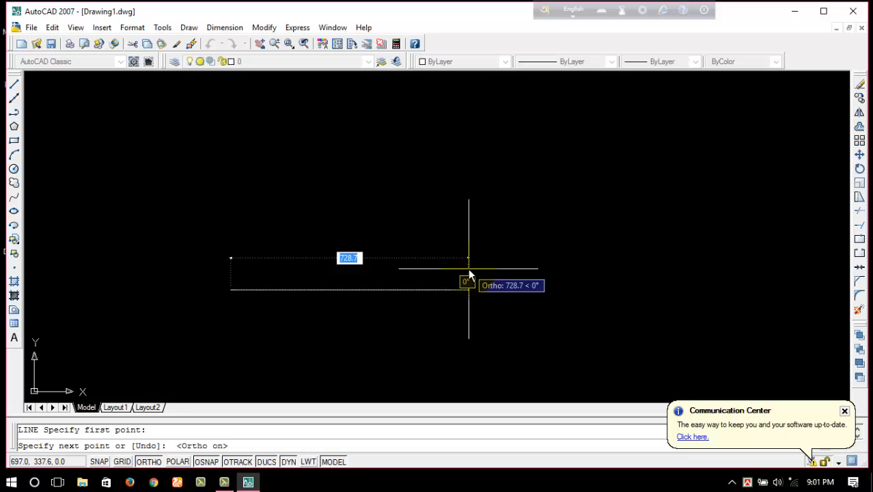
type("20")
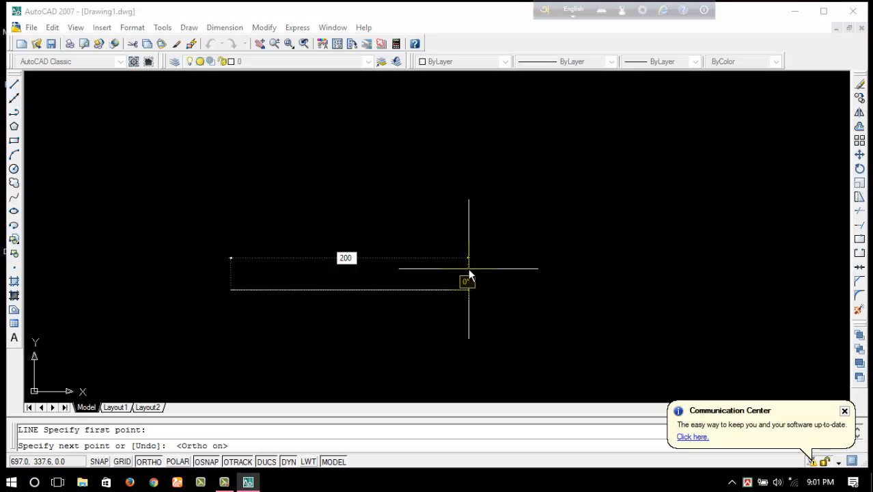
type("0")
key("Return")
key("Return")
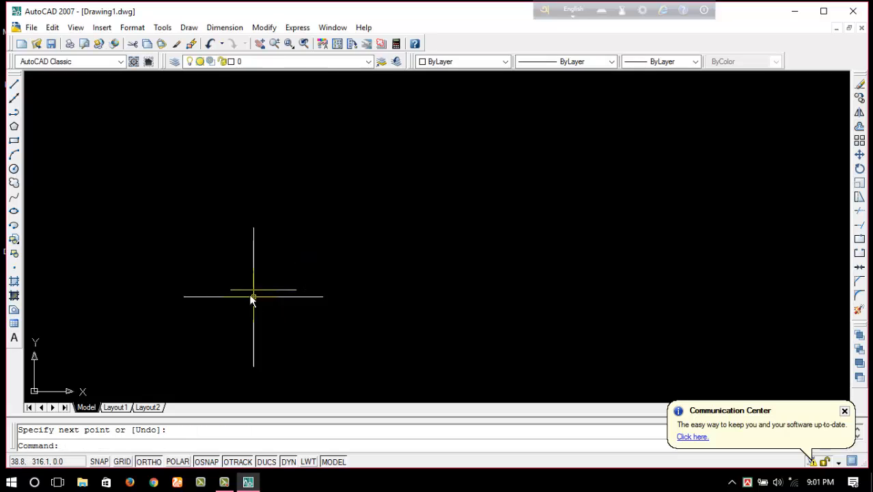
scroll(411, 233, "down", 2)
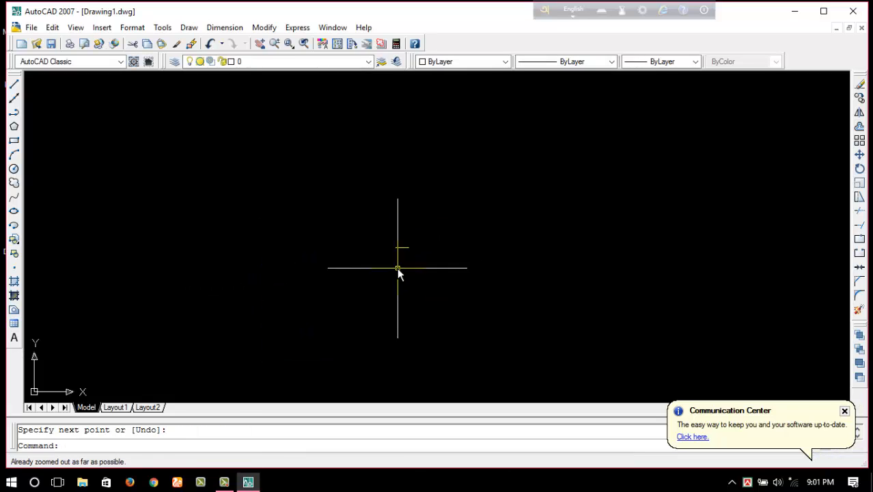
scroll(403, 237, "up", 7)
scroll(377, 299, "up", 6)
scroll(377, 280, "down", 10)
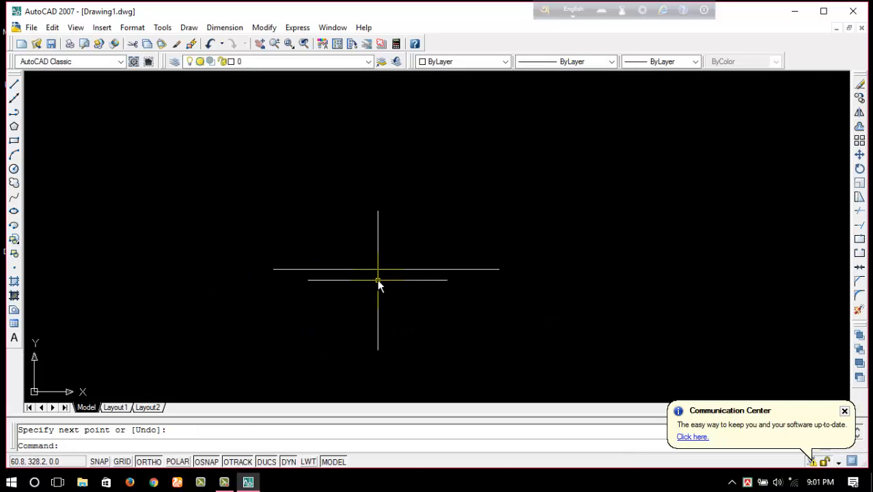
scroll(381, 276, "up", 5)
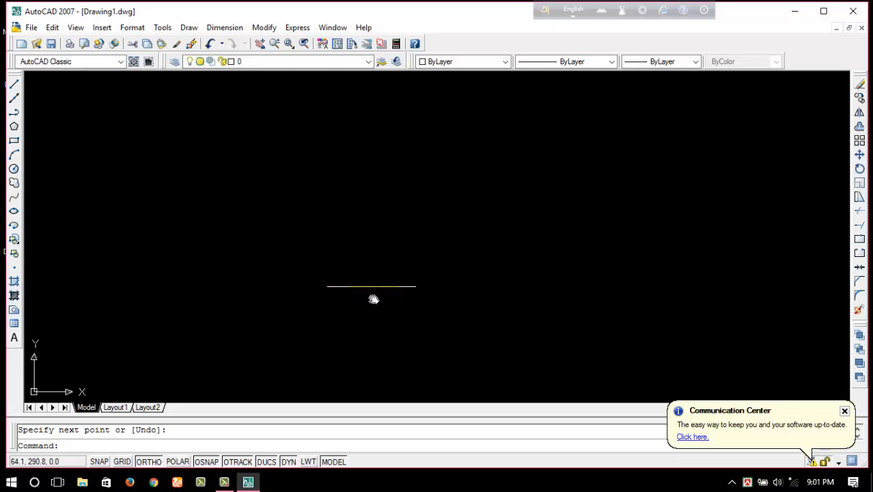
middle_click_drag(373, 299, 378, 275)
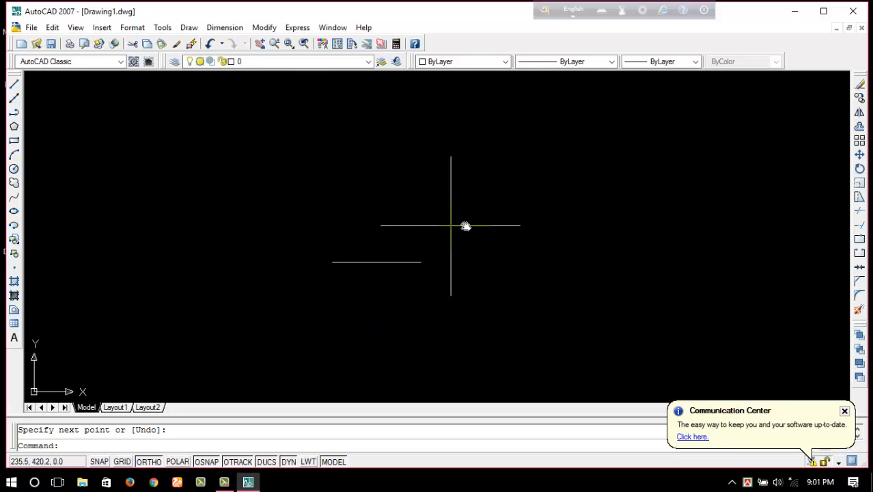
Save the drawing in the Documents folder under the same name as the existing DWG file there, replacing that file.
left_click(31, 27)
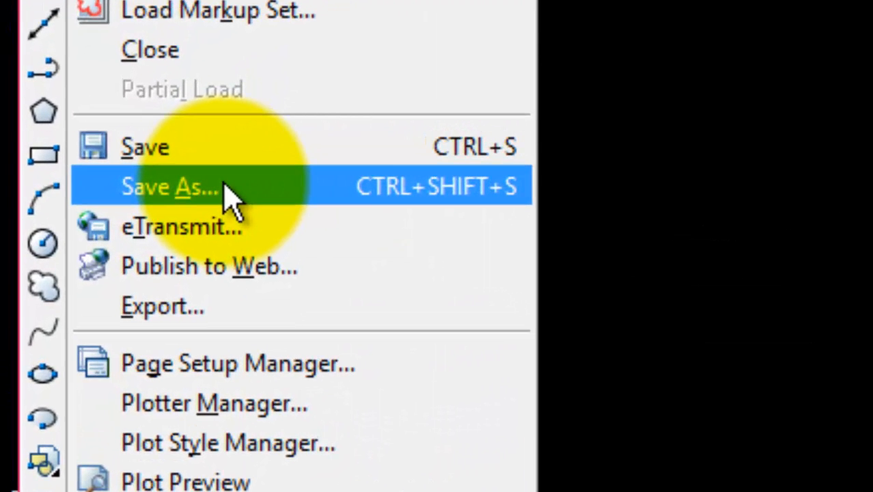
left_click(229, 193)
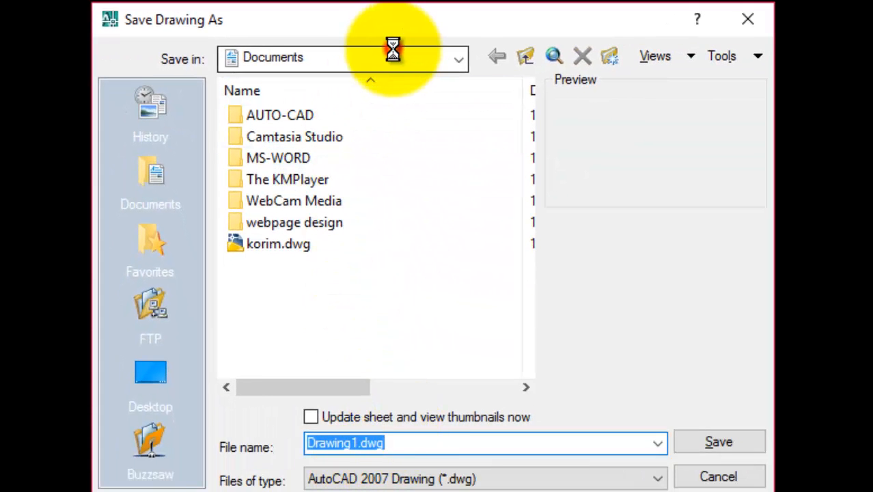
left_click(394, 56)
left_click(427, 60)
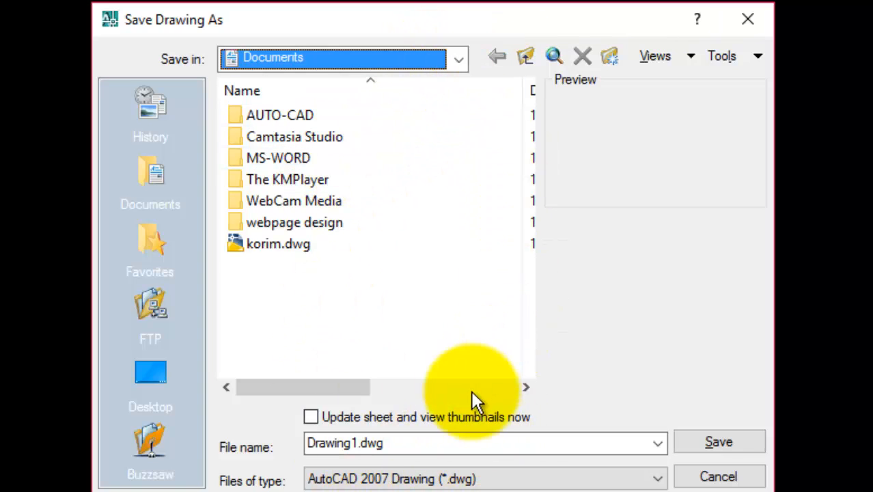
double_click(411, 442)
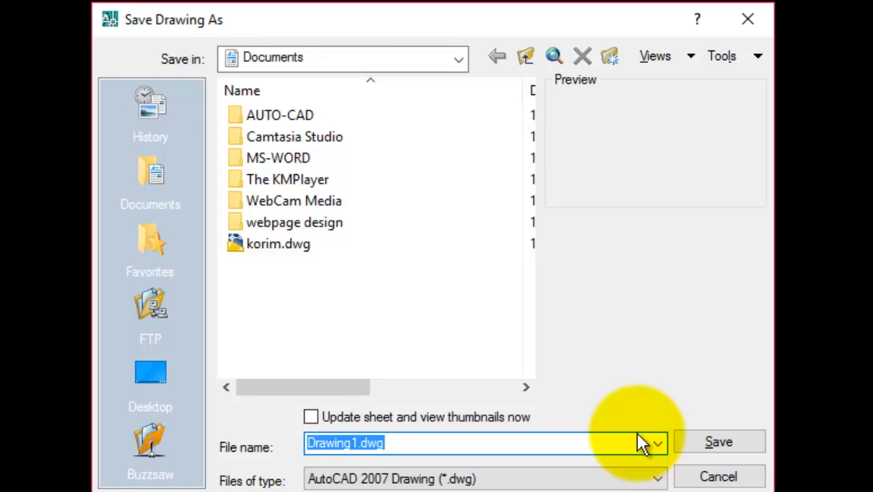
type("KORIM")
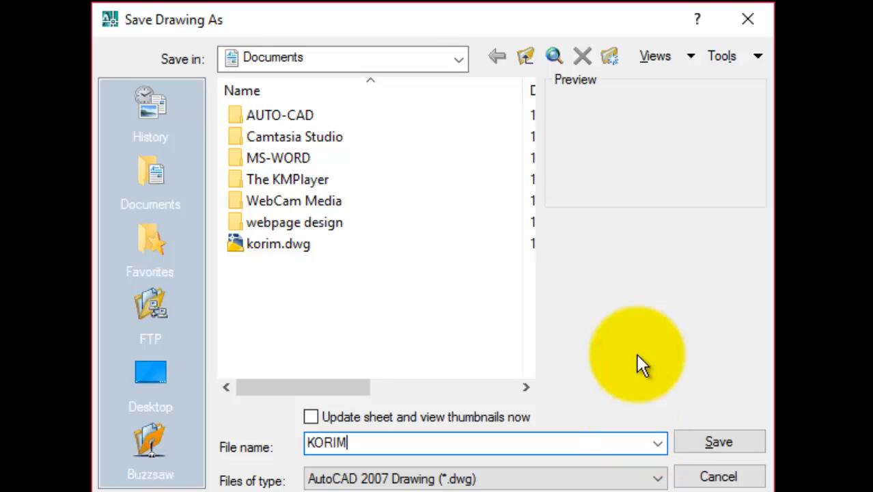
left_click(734, 443)
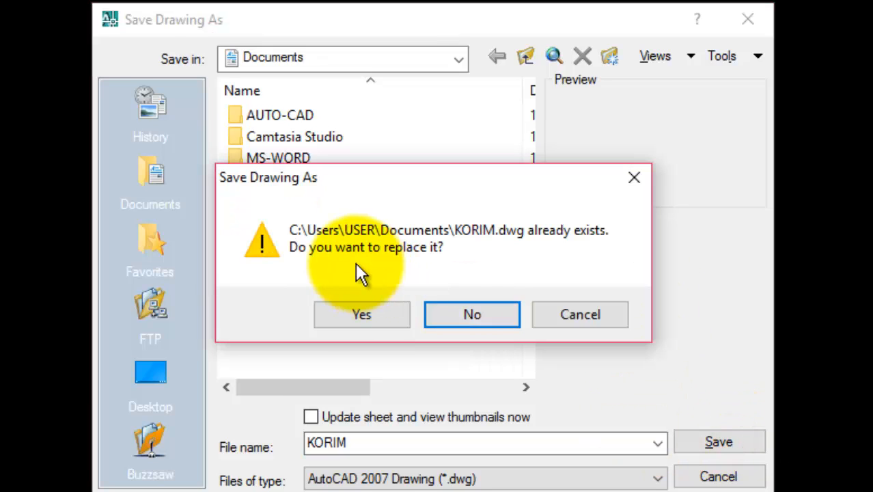
left_click(386, 311)
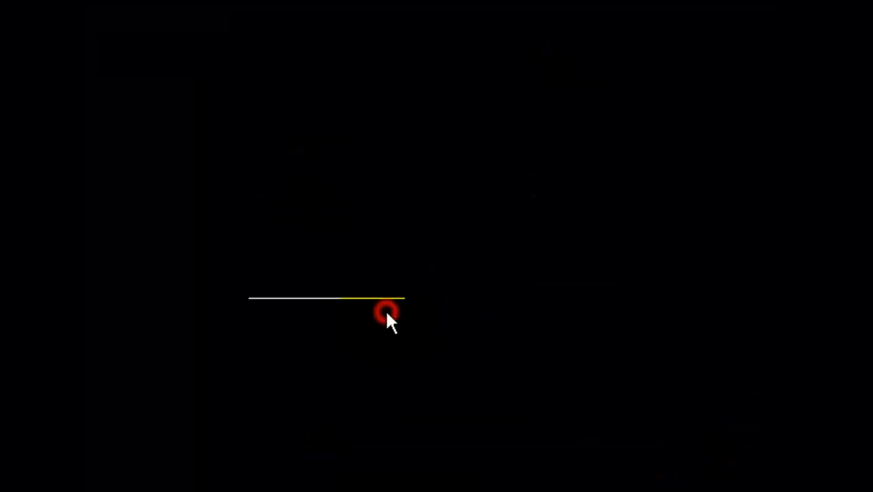
scroll(505, 171, "down", 5)
scroll(448, 217, "up", 5)
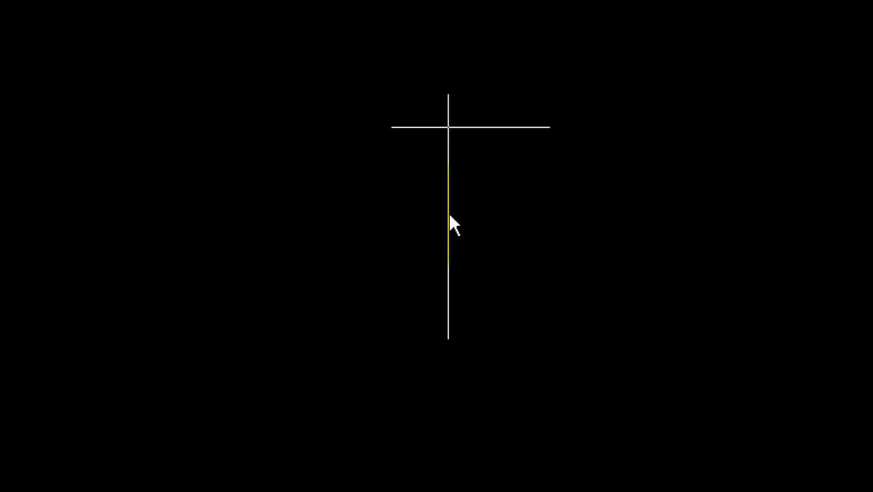
middle_click_drag(463, 117, 294, 288)
scroll(379, 239, "up", 4)
scroll(378, 251, "down", 8)
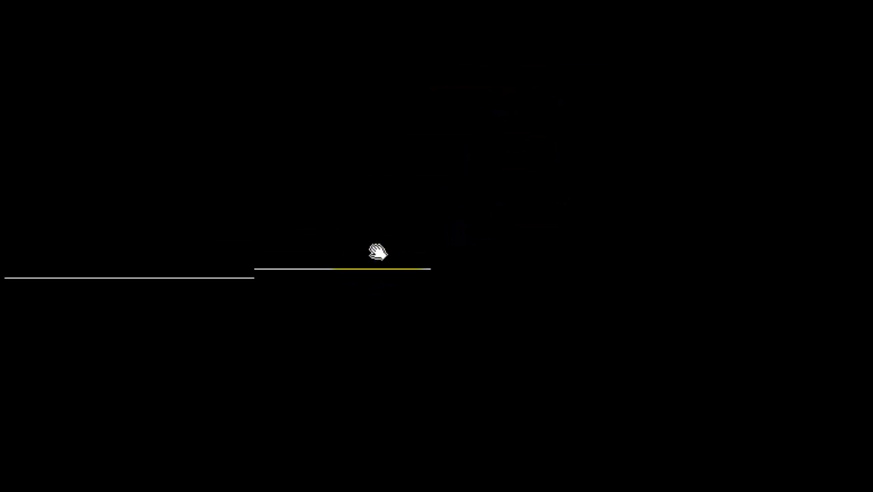
scroll(299, 251, "up", 6)
scroll(635, 201, "down", 5)
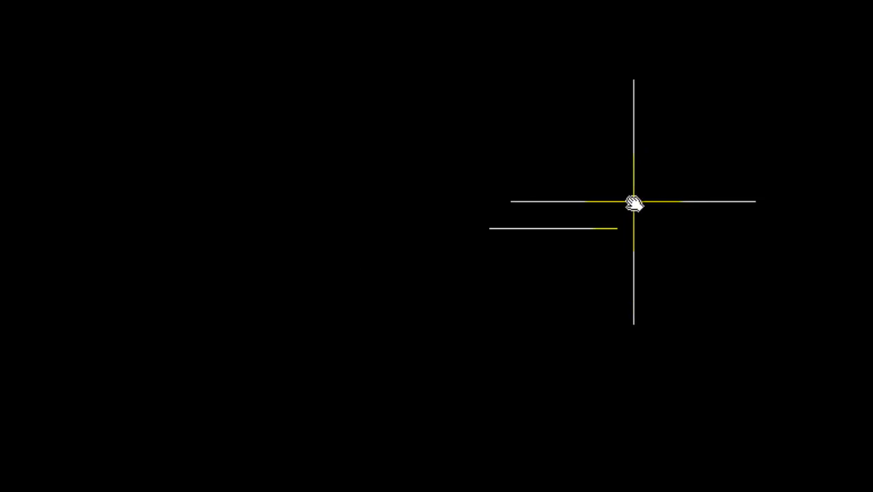
scroll(633, 201, "up", 6)
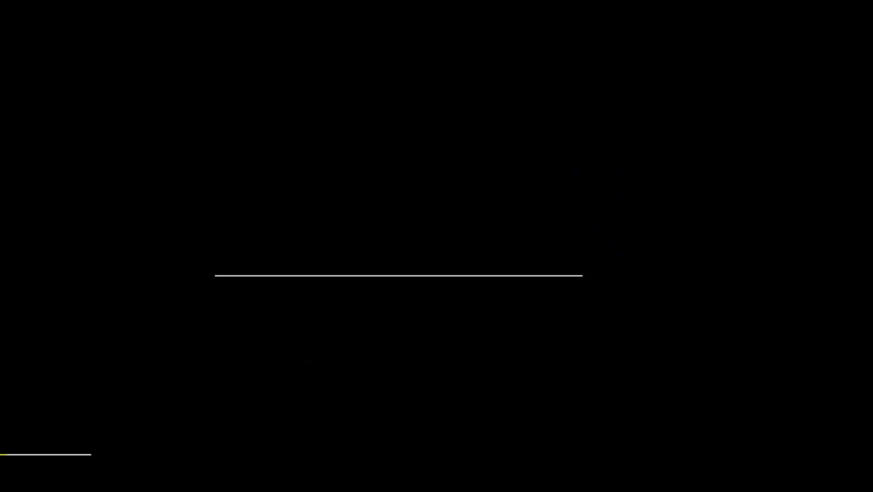